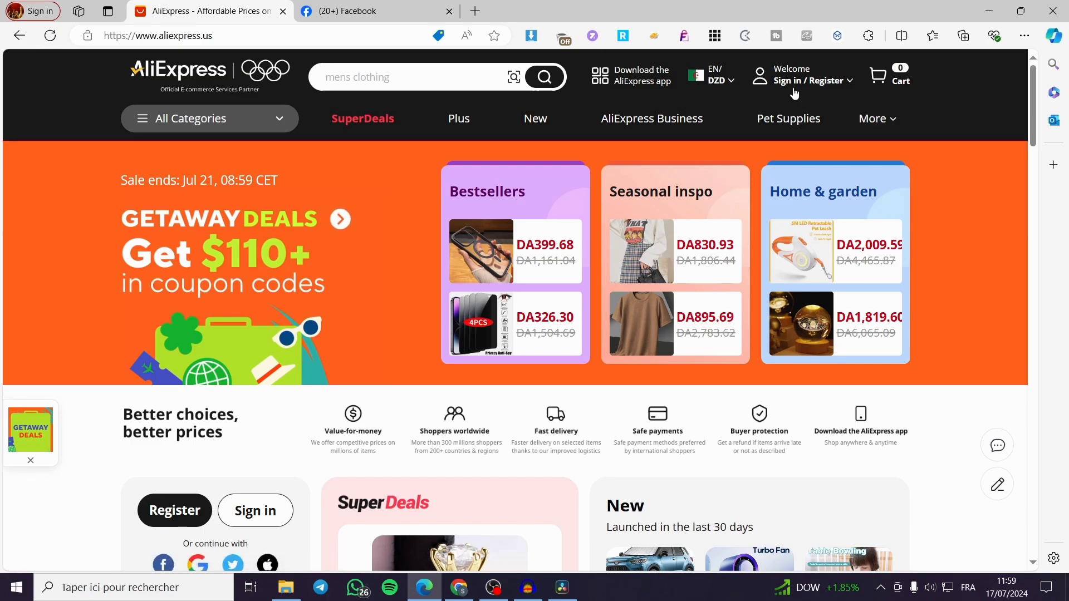
# Save AliExpress delivery settings as United States, English and USD, dismiss the promo, then go to Facebook.
pyautogui.moveTo(716, 78)
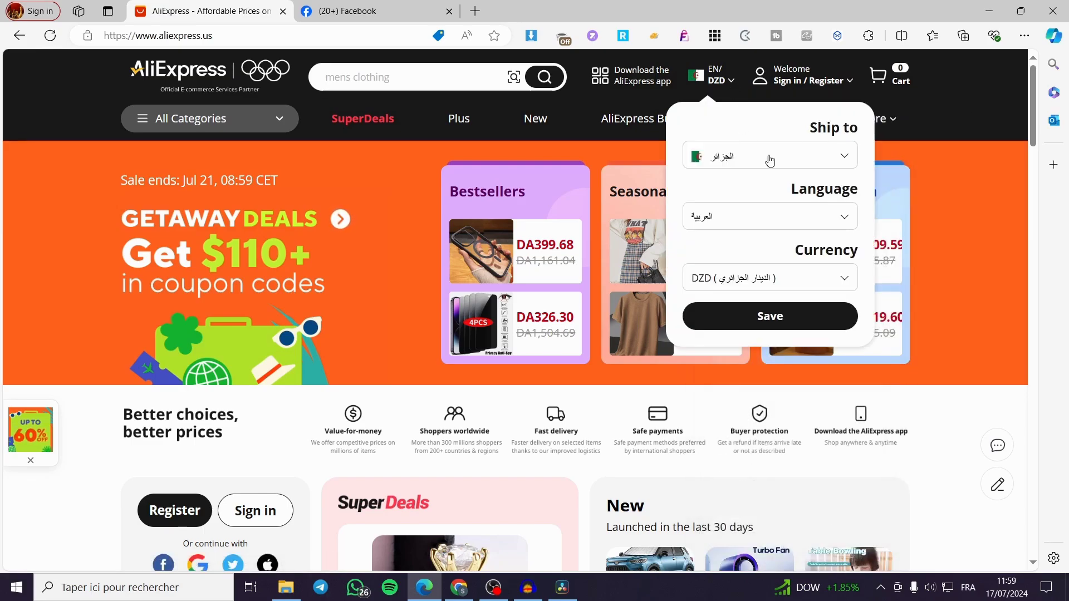
pyautogui.click(770, 161)
pyautogui.click(778, 257)
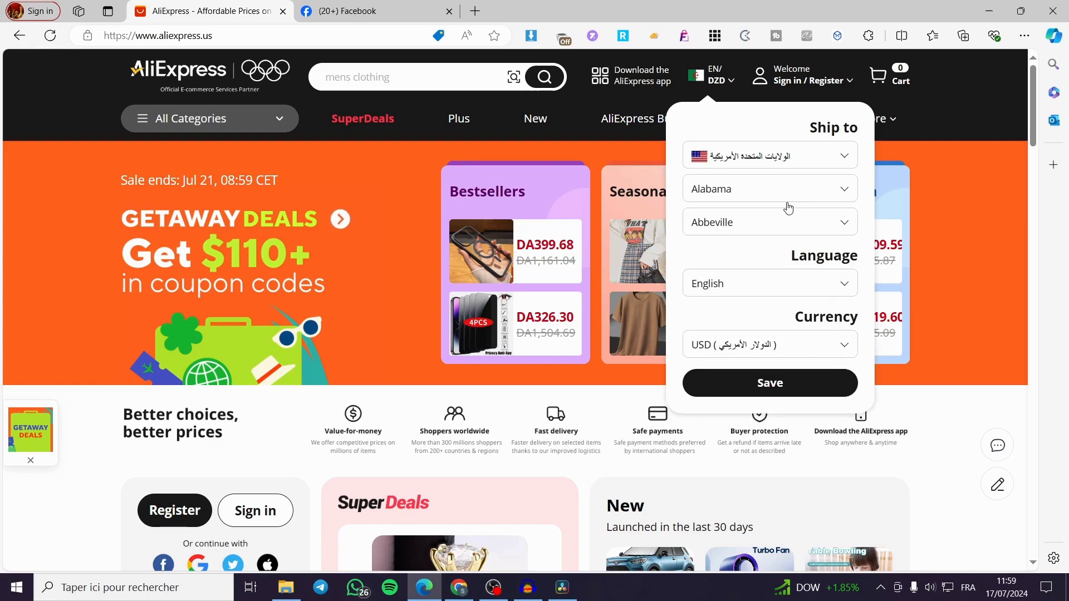
pyautogui.click(848, 352)
pyautogui.click(826, 342)
pyautogui.click(769, 383)
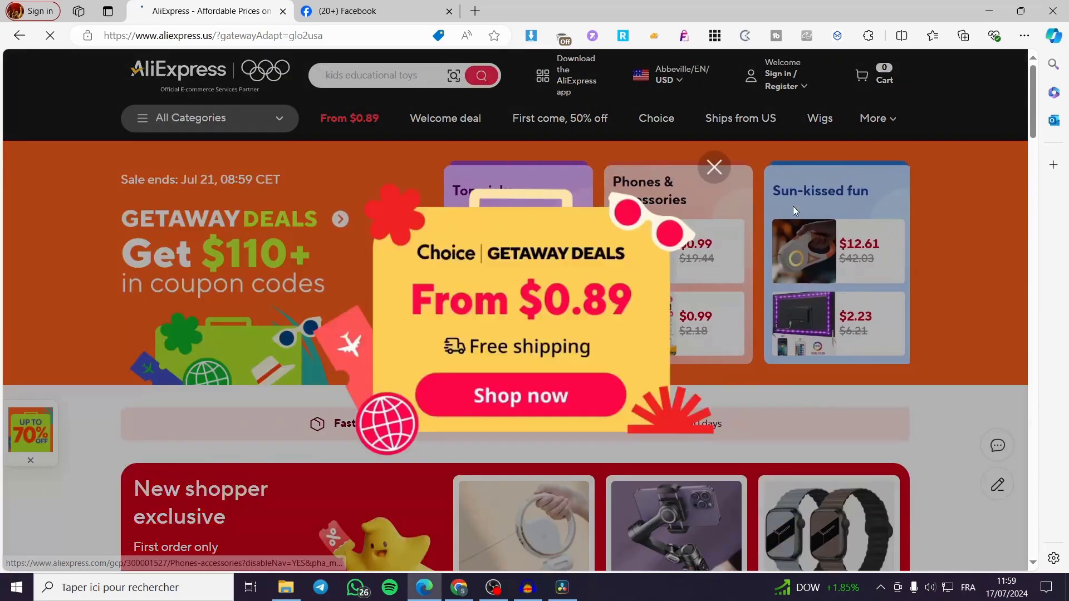
pyautogui.click(716, 165)
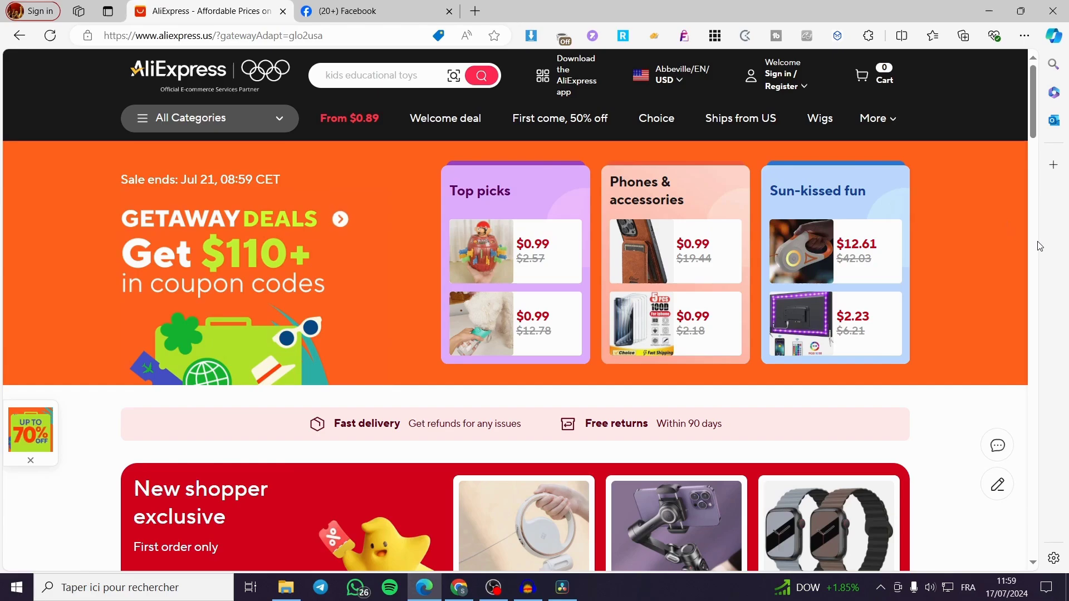
pyautogui.click(389, 7)
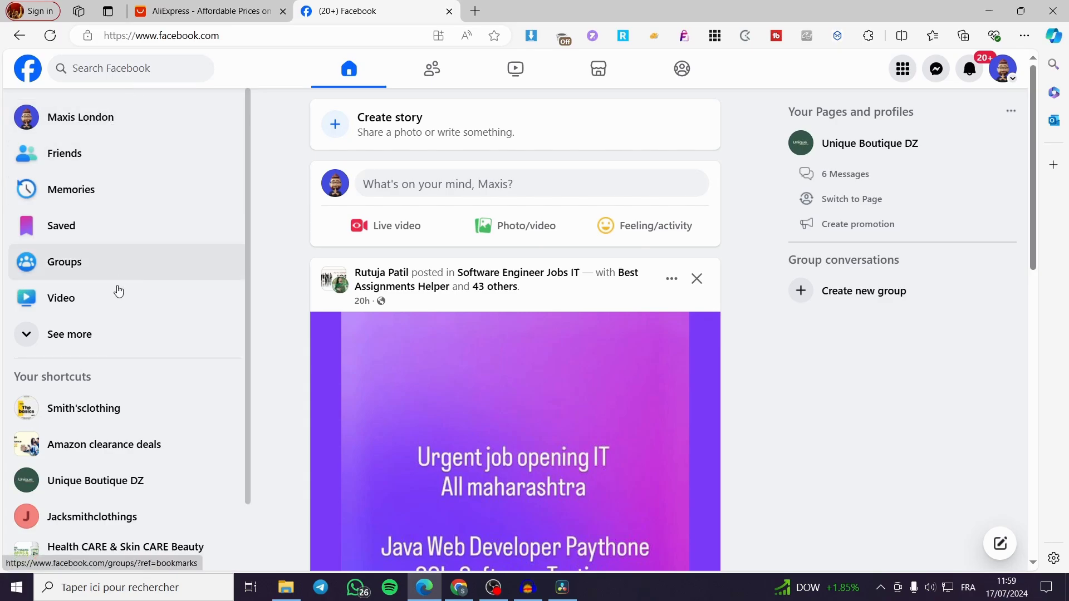
# Reach Marketplace through the sidebar's See more shortcuts and start a new listing.
pyautogui.click(74, 338)
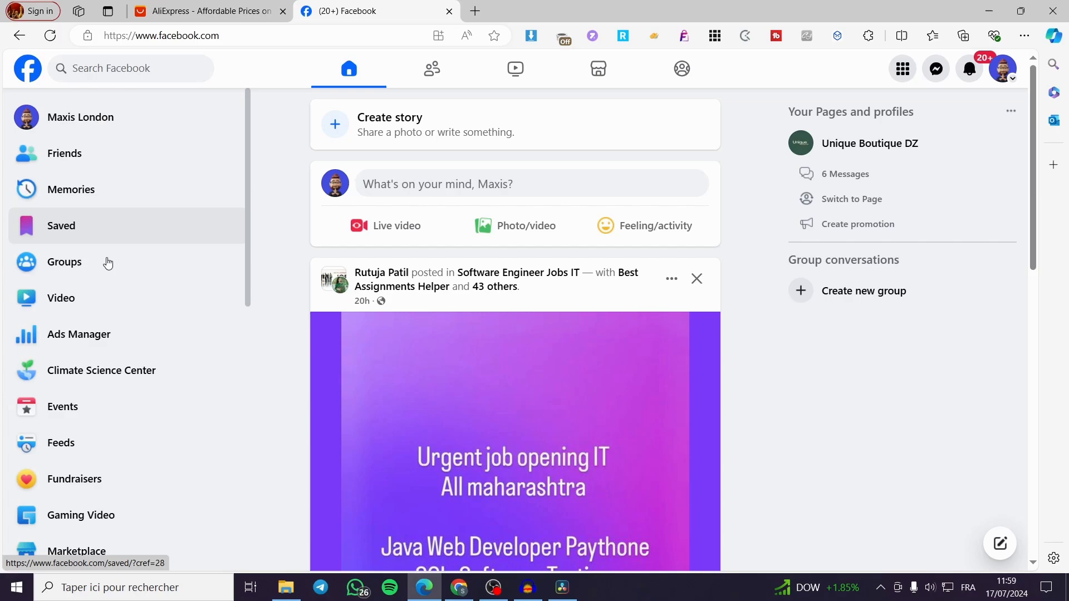
pyautogui.scroll(-1, 138, 320)
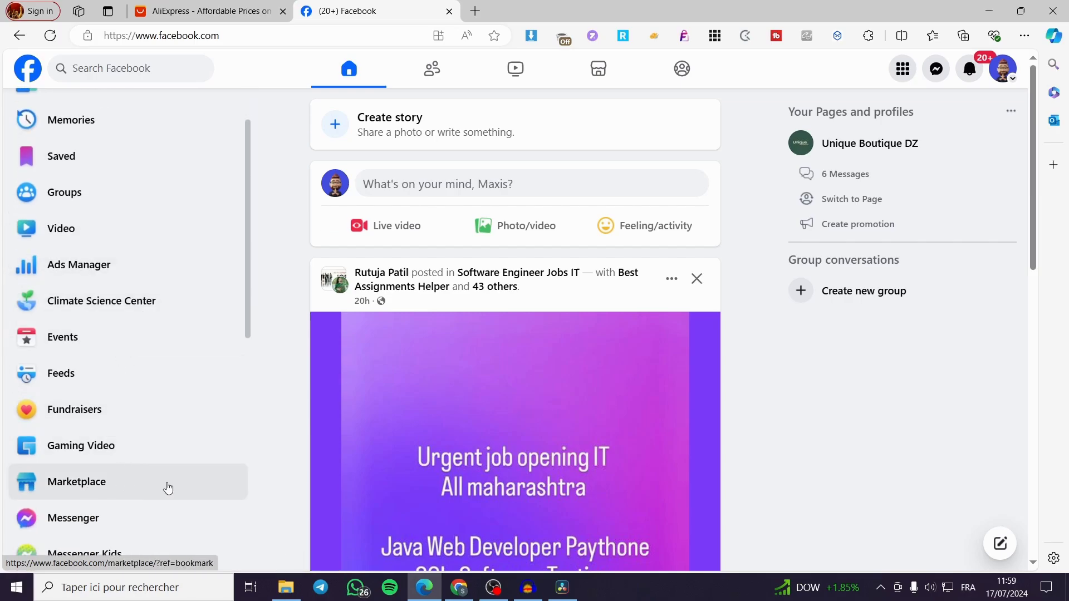
pyautogui.click(106, 490)
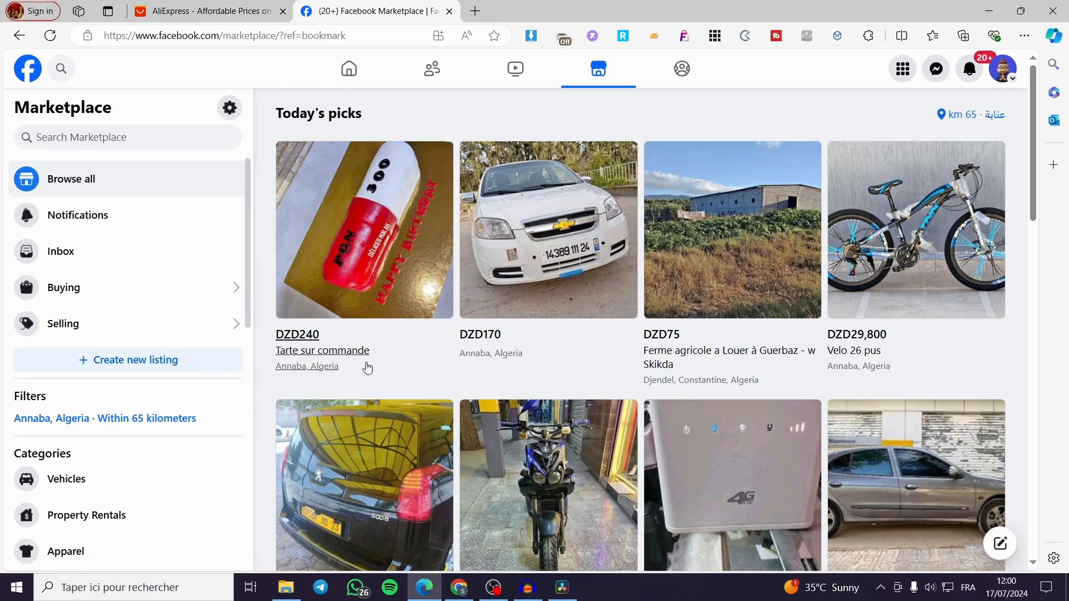
pyautogui.scroll(-1, 806, 408)
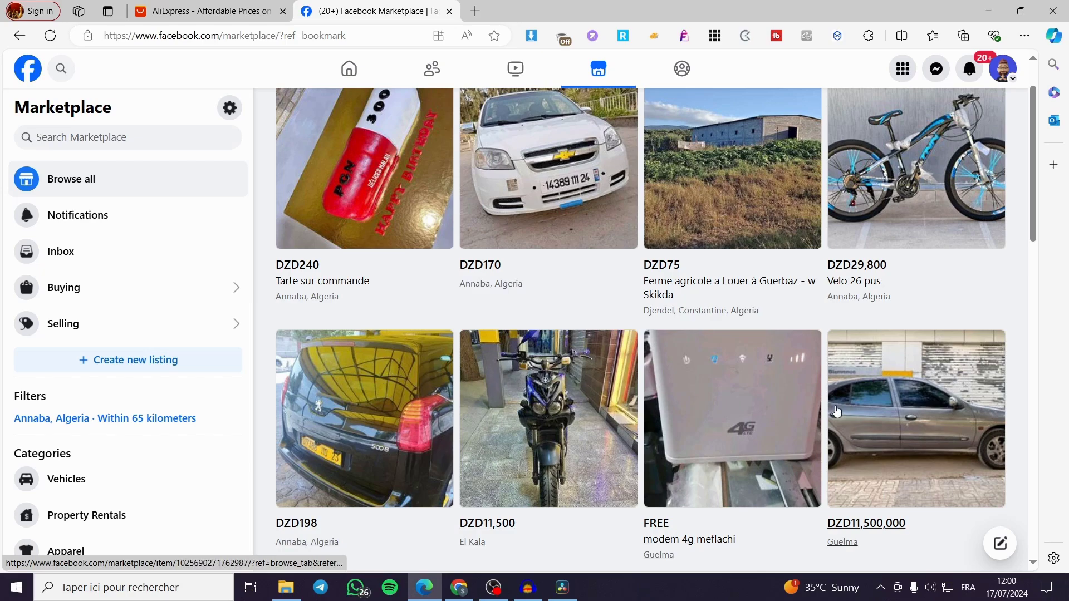
pyautogui.click(156, 367)
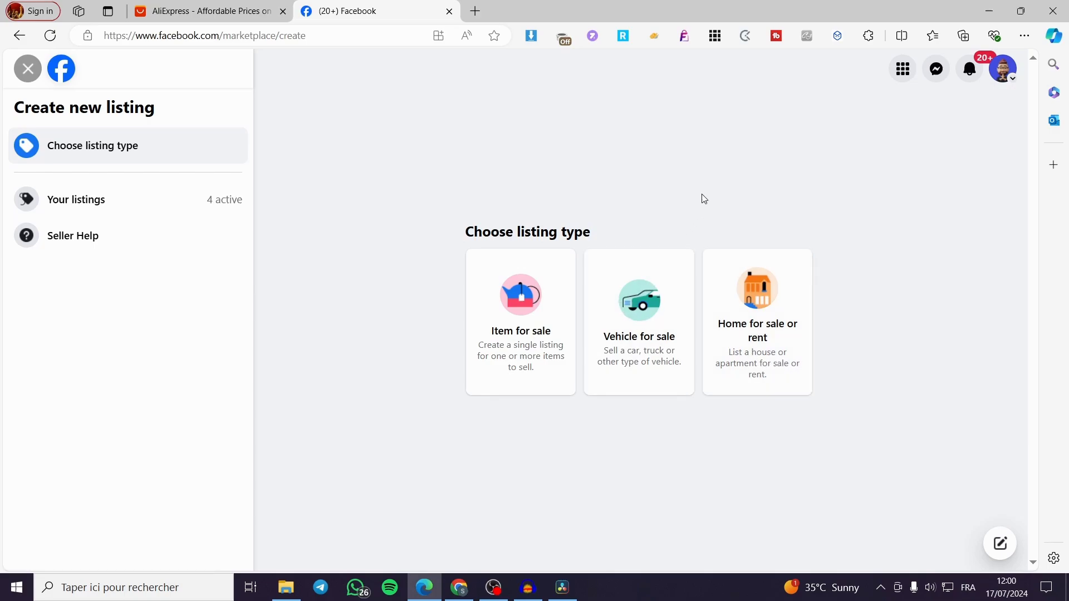
# Choose Item for sale and scroll through the empty listing form.
pyautogui.click(533, 346)
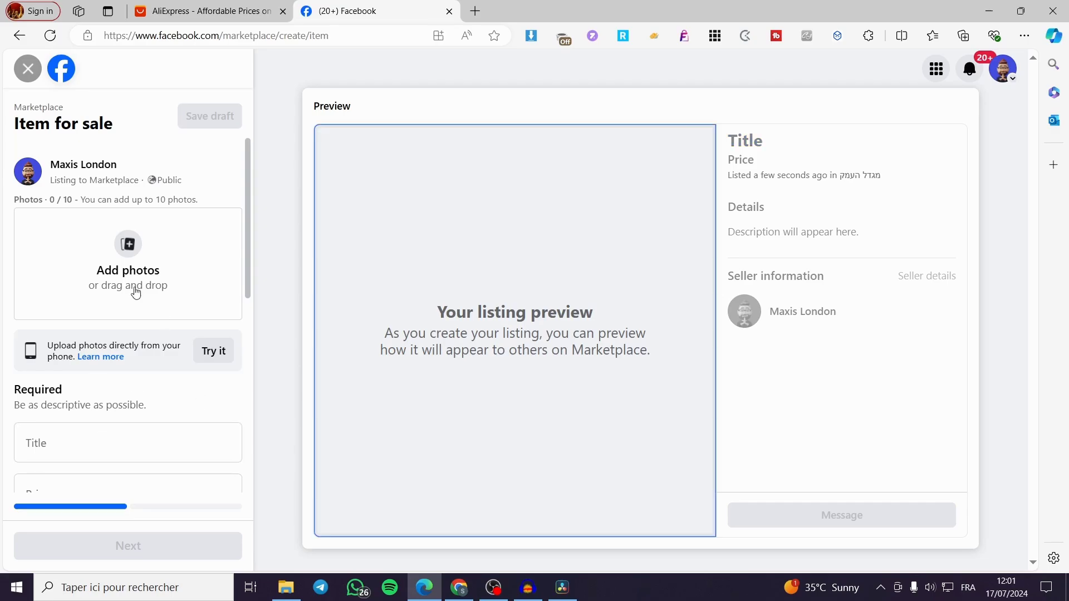
pyautogui.scroll(-3, 119, 273)
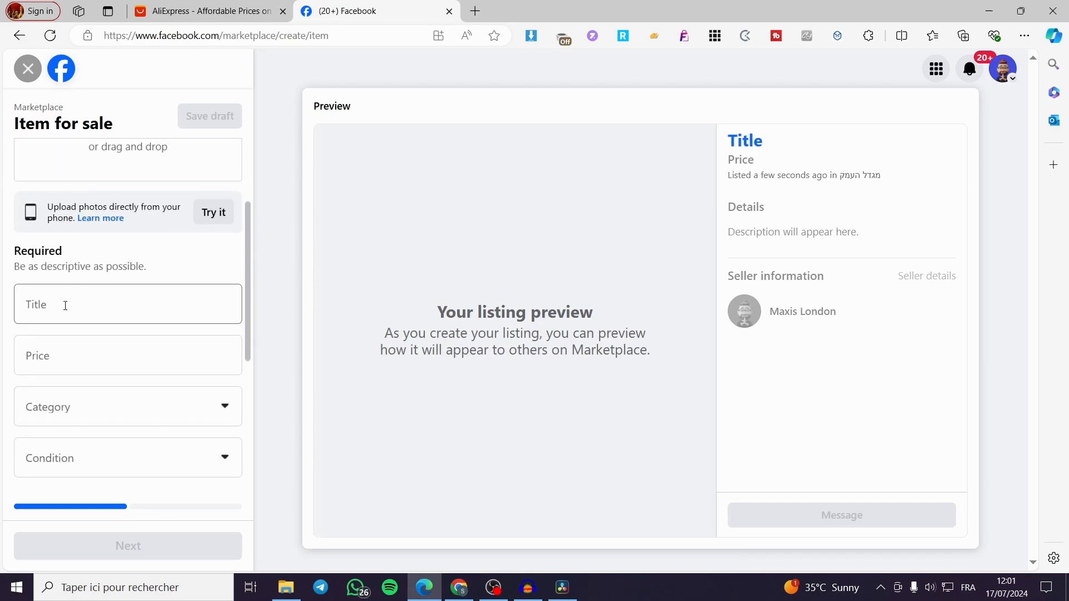
pyautogui.scroll(-4, 148, 404)
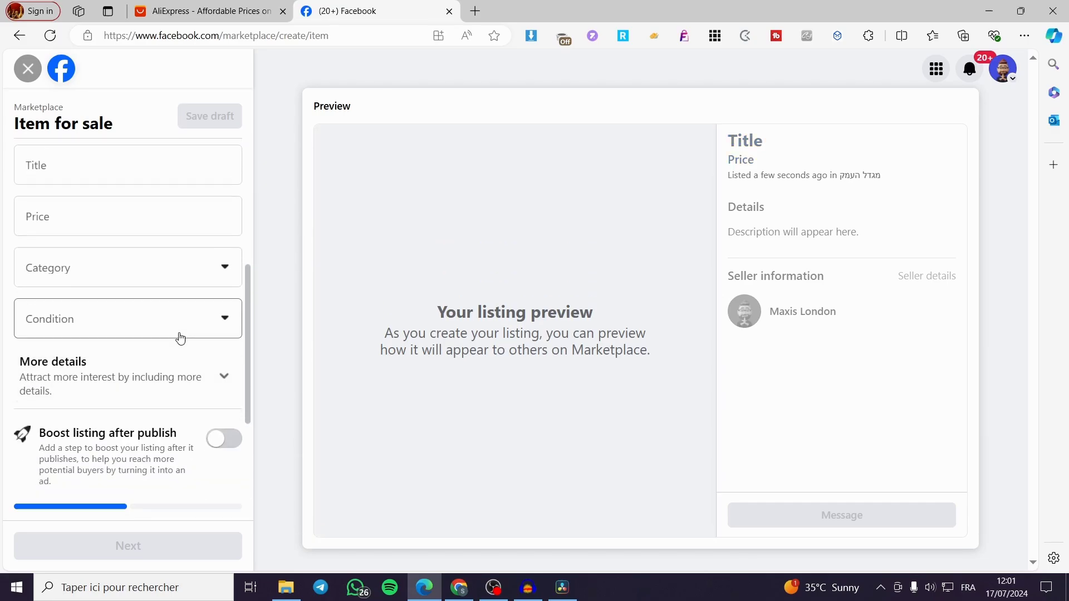
pyautogui.scroll(6, 160, 424)
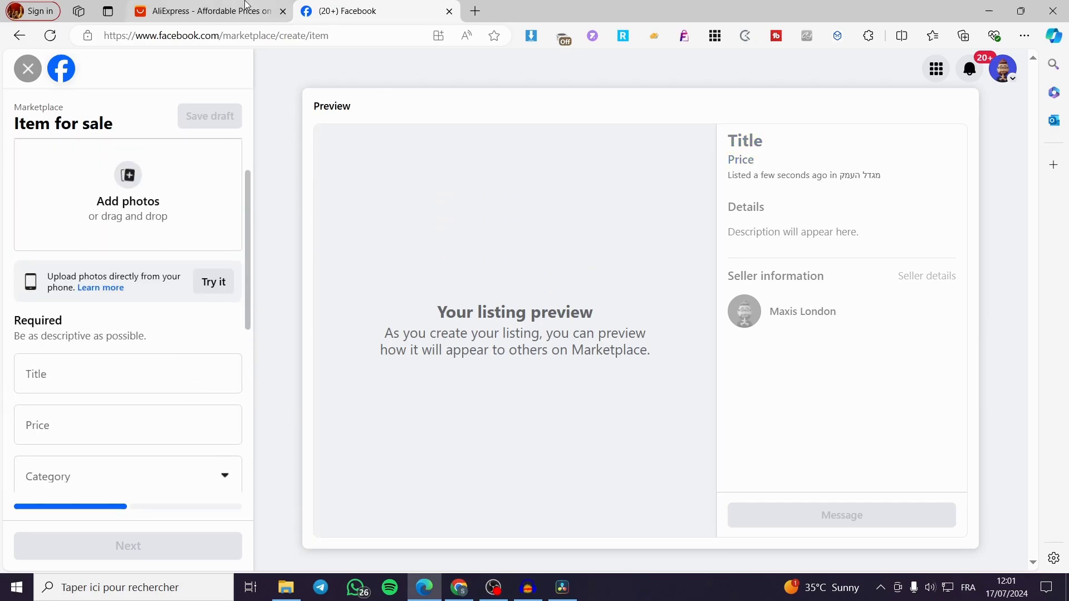
# Alternate between the AliExpress deals page and the Marketplace form, ending on AliExpress.
pyautogui.click(206, 11)
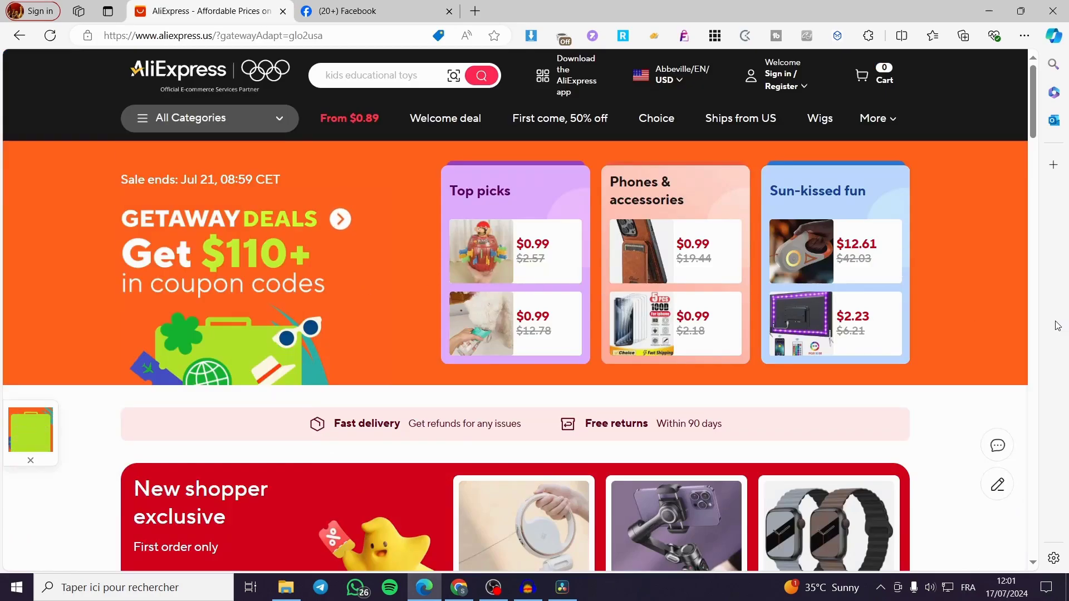
pyautogui.scroll(-4, 908, 303)
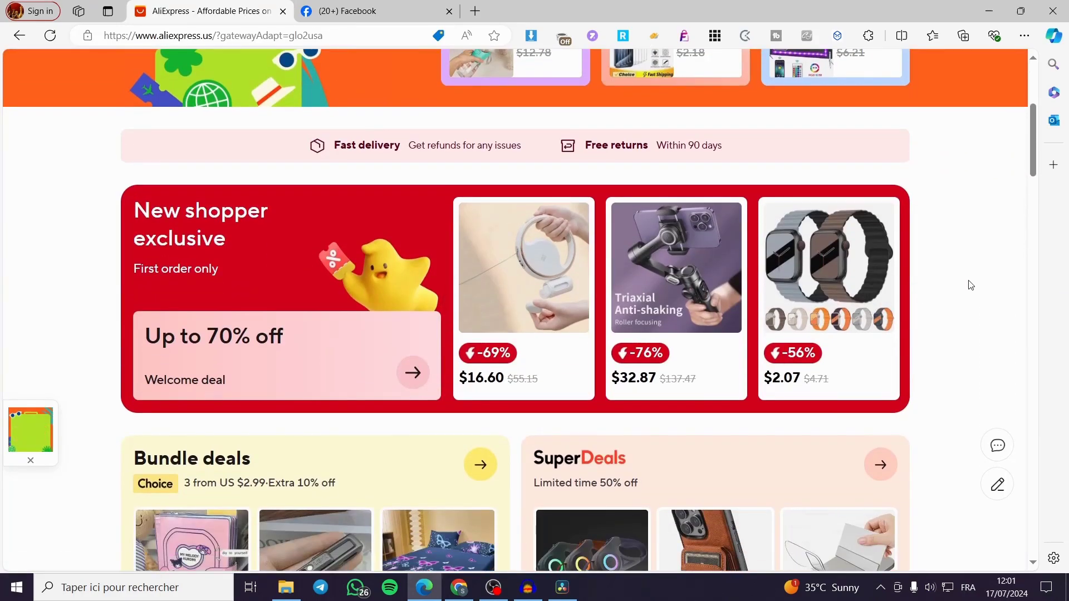
pyautogui.scroll(-4, 968, 285)
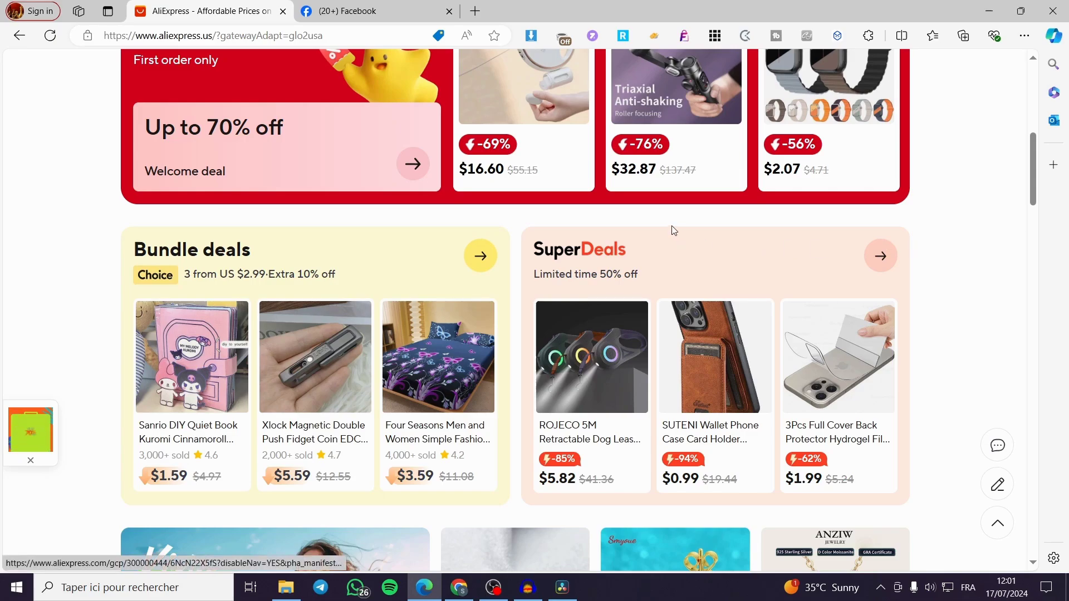
pyautogui.click(357, 11)
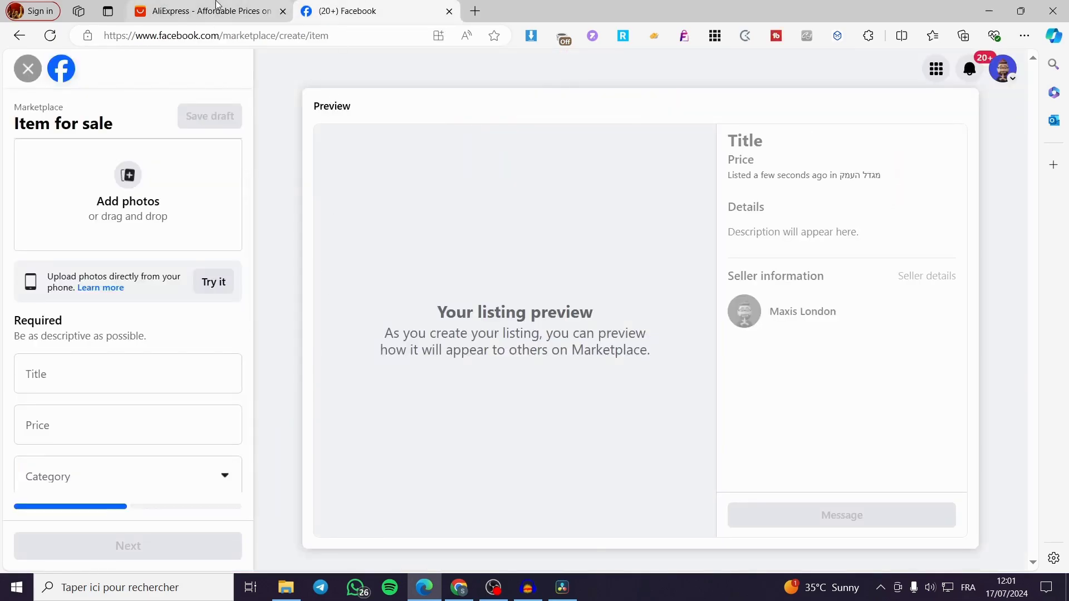
pyautogui.moveTo(217, 5)
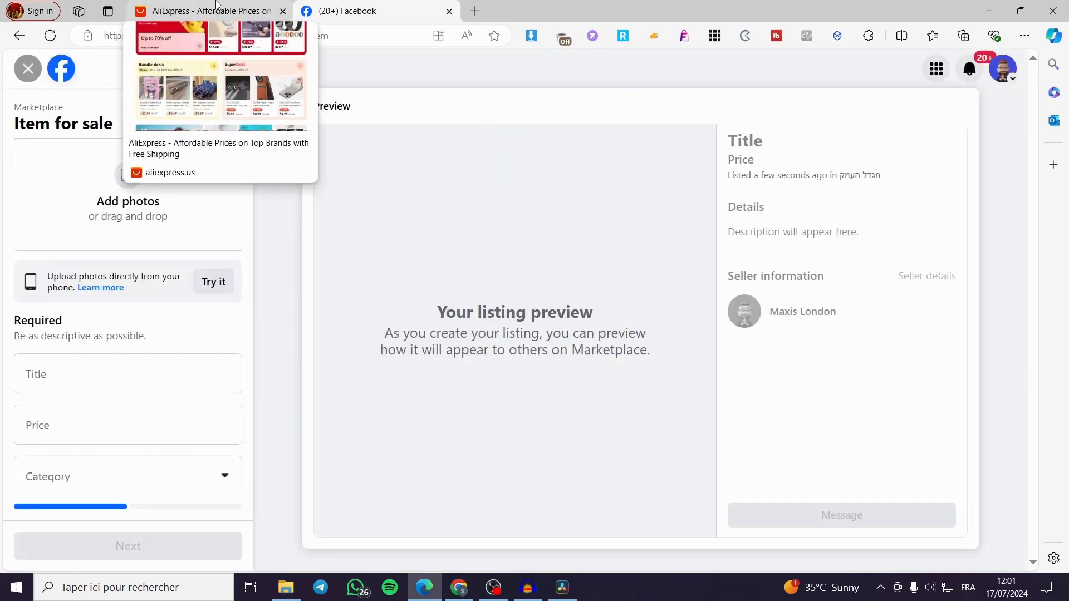
pyautogui.click(216, 5)
pyautogui.click(399, 6)
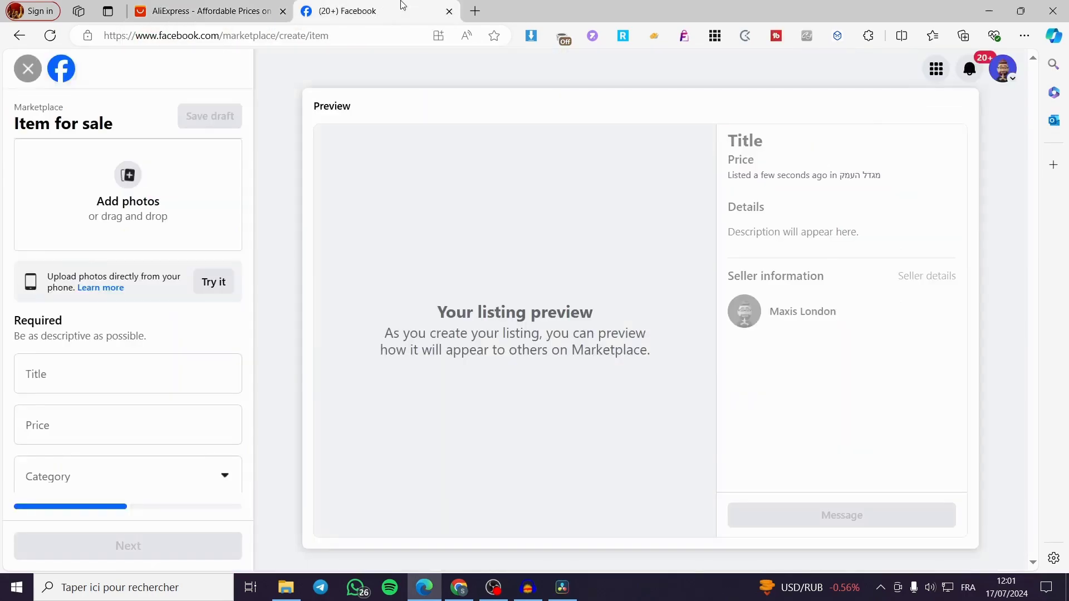
pyautogui.click(217, 5)
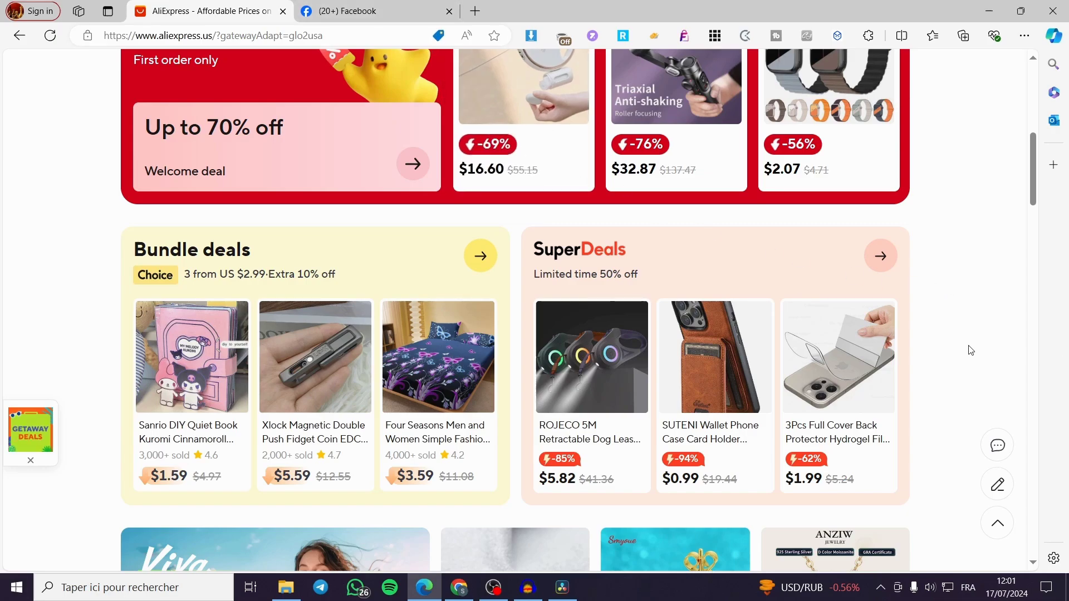
pyautogui.click(372, 7)
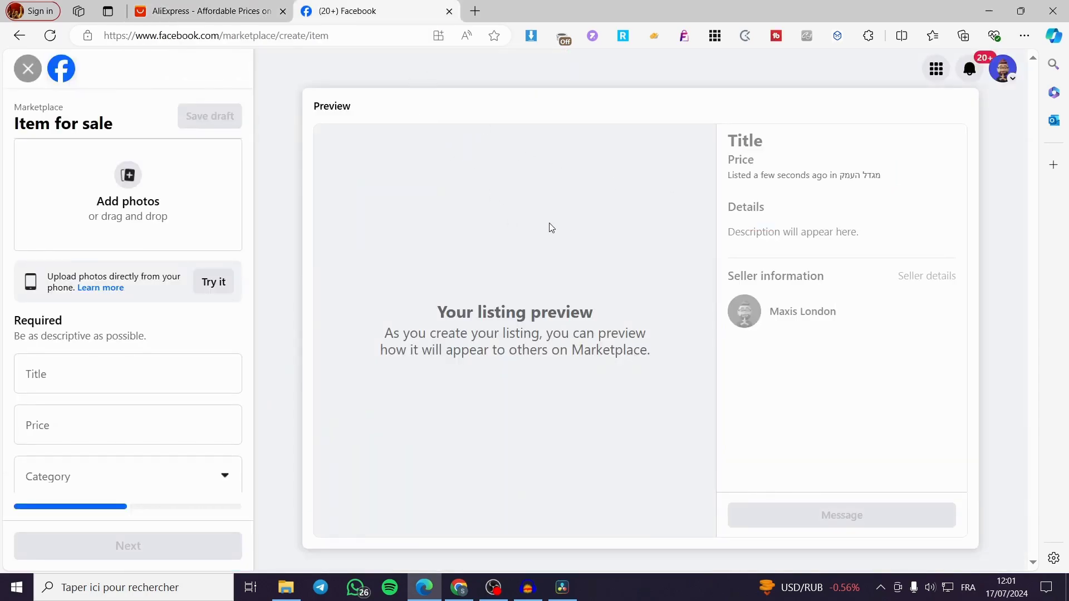
pyautogui.click(209, 11)
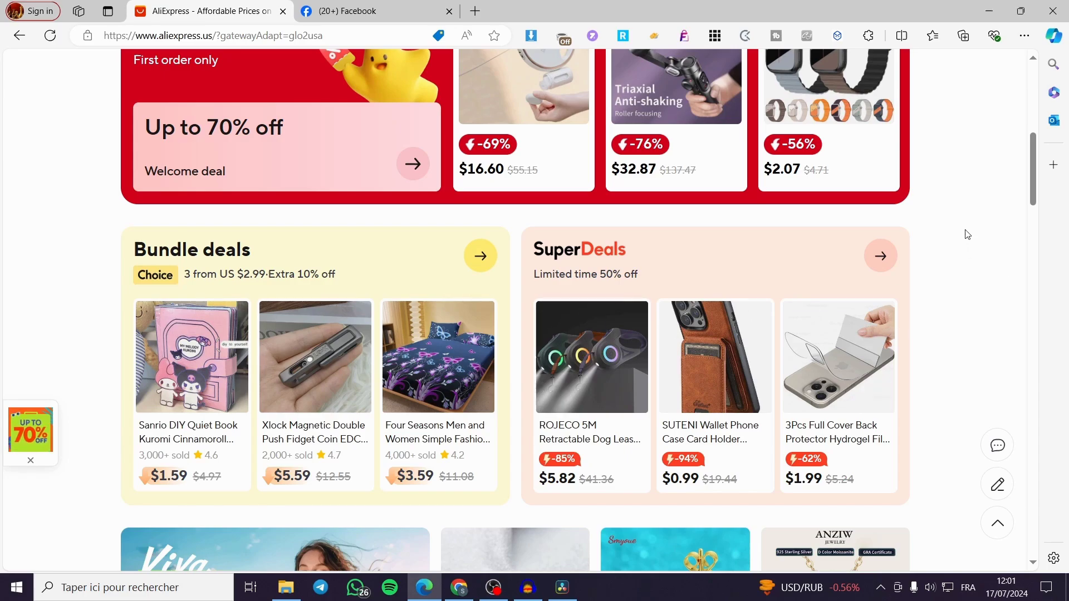
# Scroll to More to love and open the ROJECO 5M Automatic Dog Leash product page.
pyautogui.scroll(-5, 950, 246)
pyautogui.scroll(2, 920, 279)
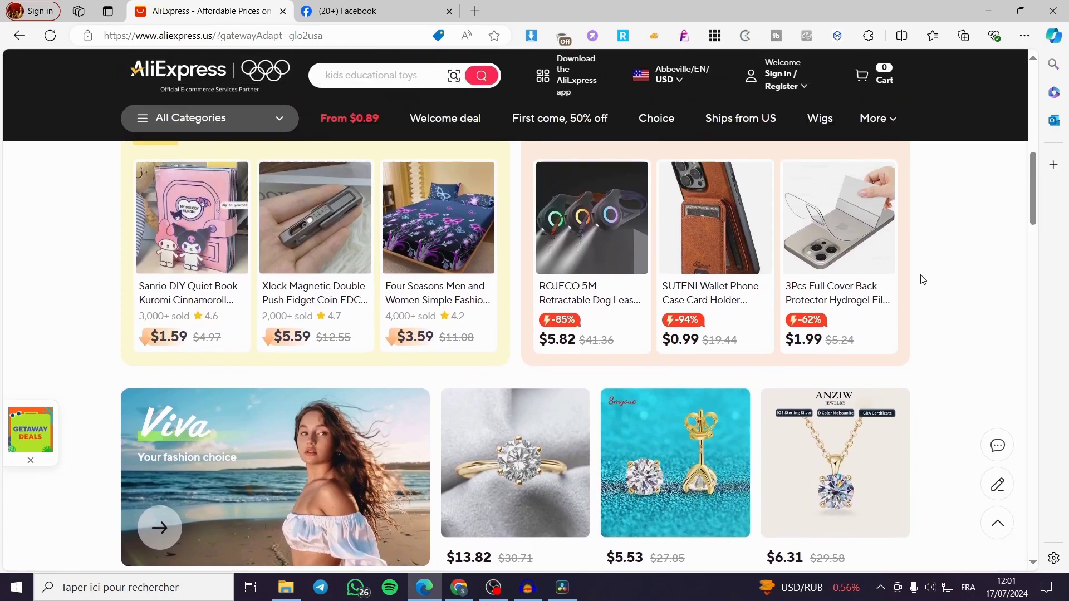
pyautogui.scroll(-1, 969, 290)
pyautogui.scroll(-8, 979, 300)
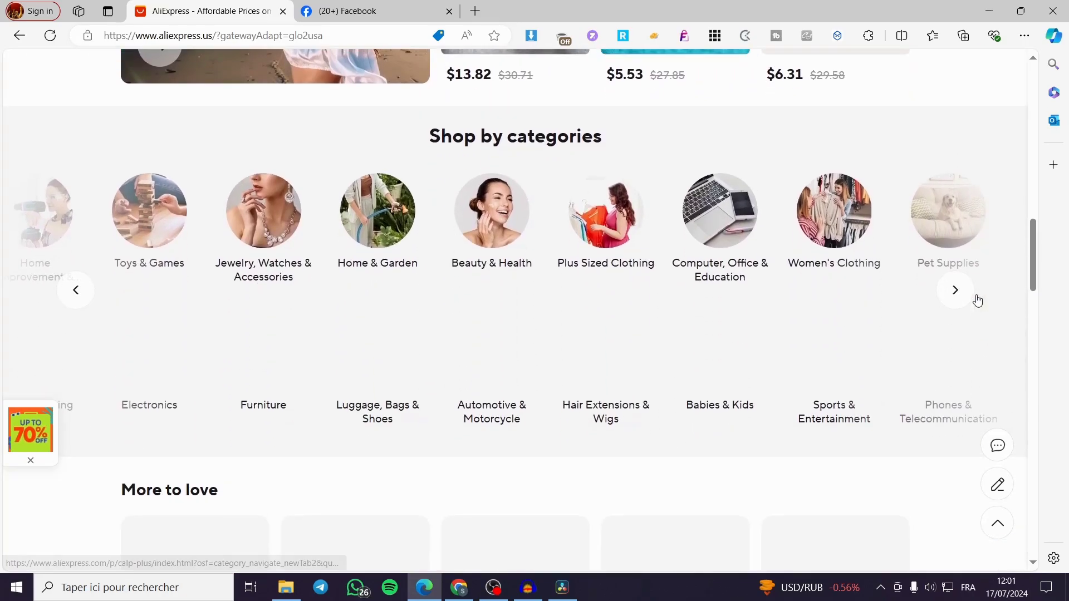
pyautogui.scroll(-5, 692, 437)
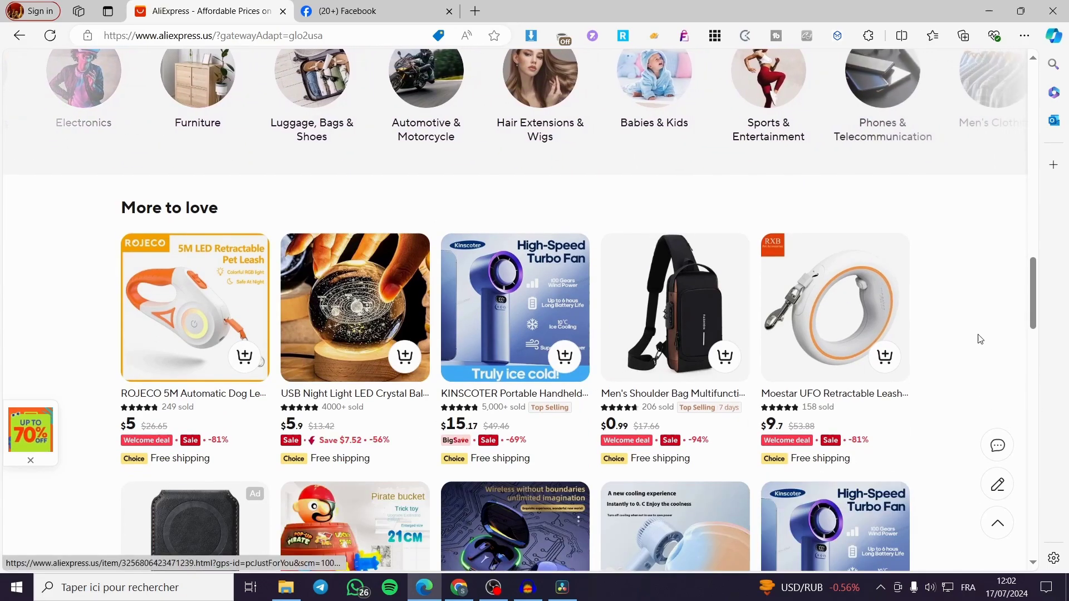
pyautogui.moveTo(873, 319)
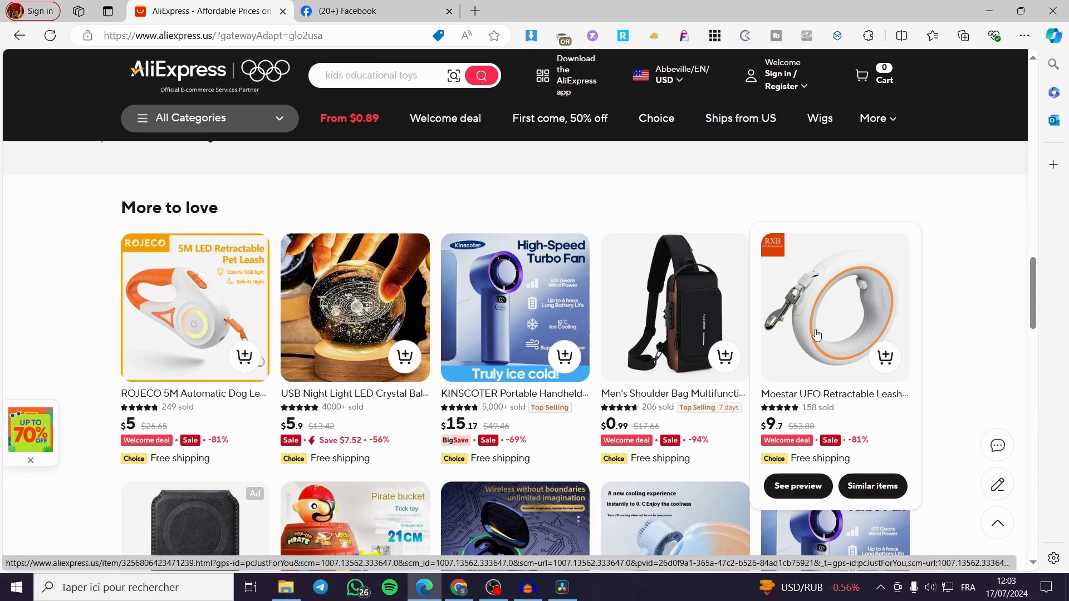
pyautogui.moveTo(190, 299)
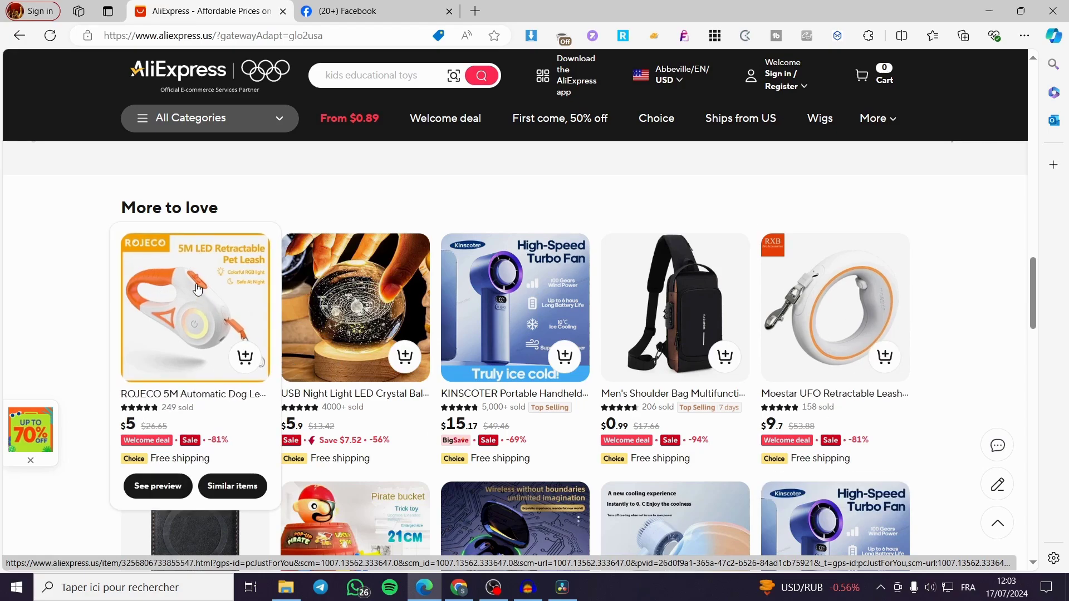
pyautogui.scroll(15, 194, 372)
pyautogui.scroll(5, 339, 420)
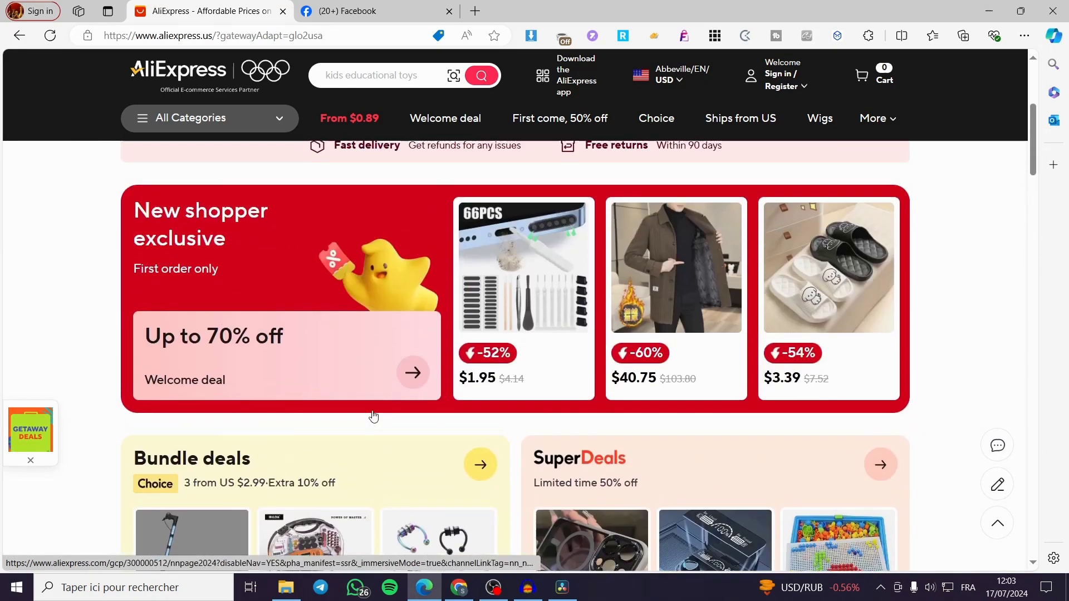
pyautogui.scroll(-15, 367, 418)
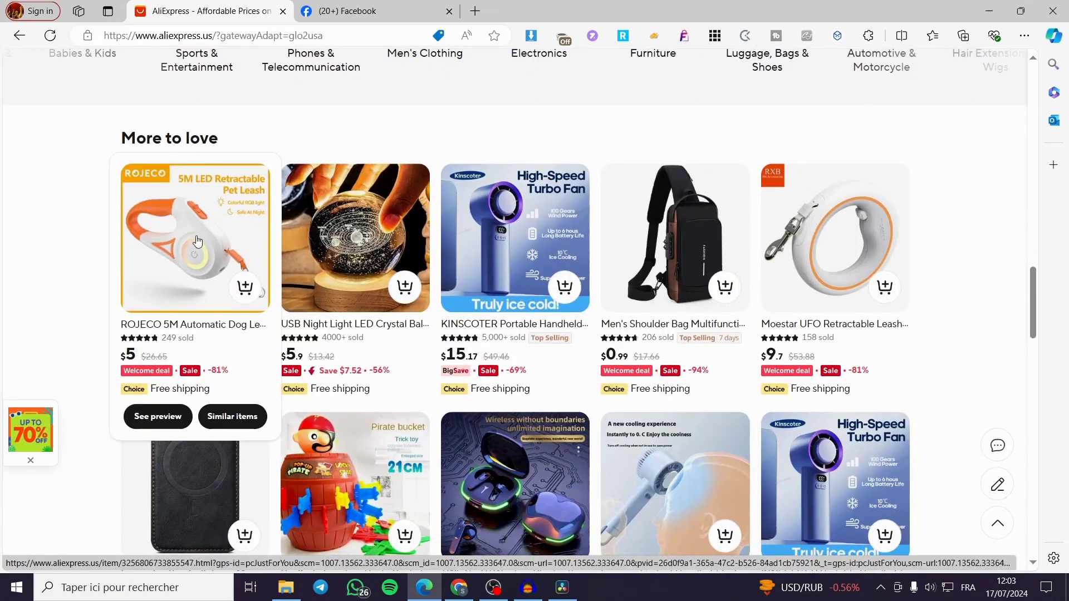
pyautogui.click(196, 235)
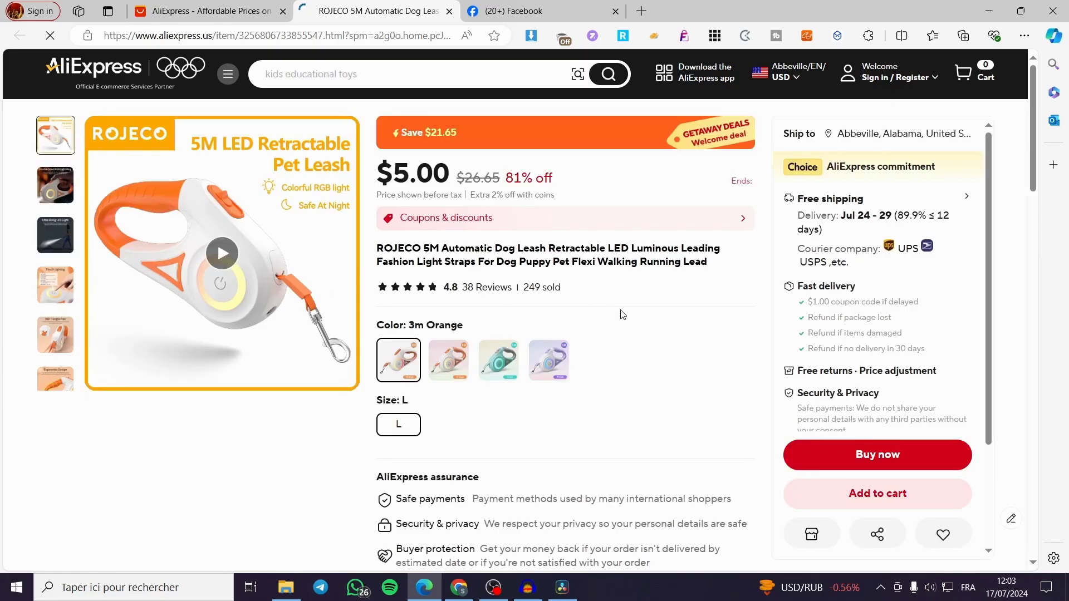
# Compare the 5m Green, 5m Orange, 3m Orange and 5m Purple leash variants and their prices.
pyautogui.click(499, 360)
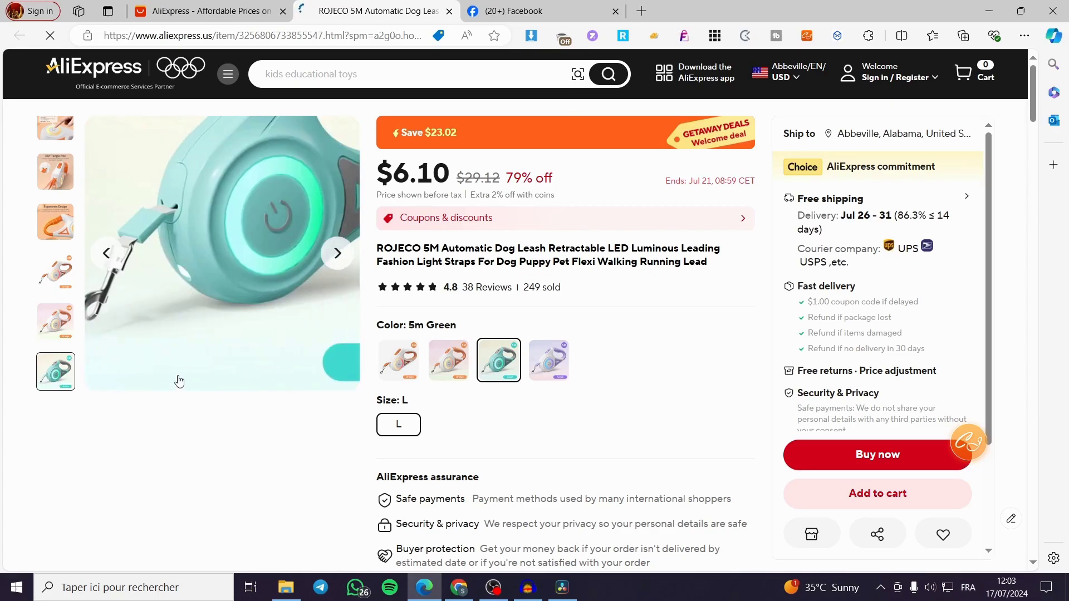
pyautogui.click(62, 335)
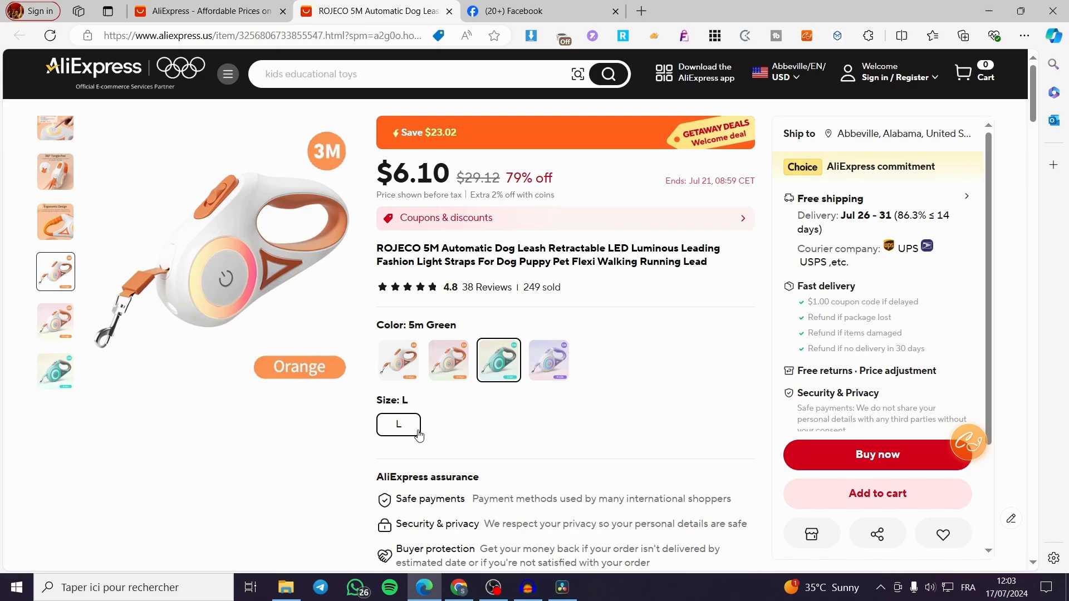
pyautogui.click(449, 360)
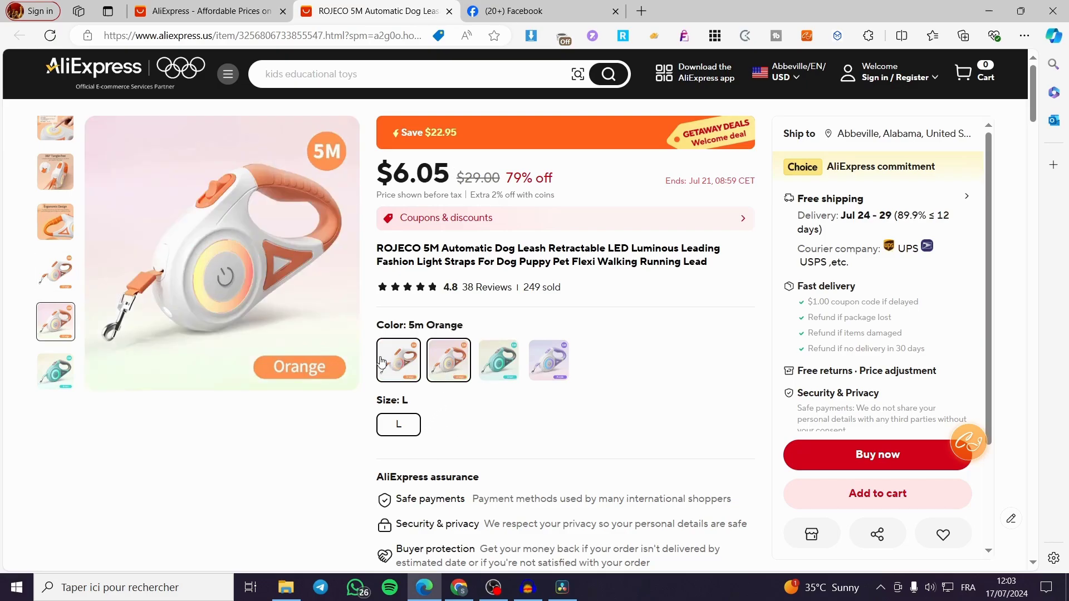
pyautogui.click(404, 373)
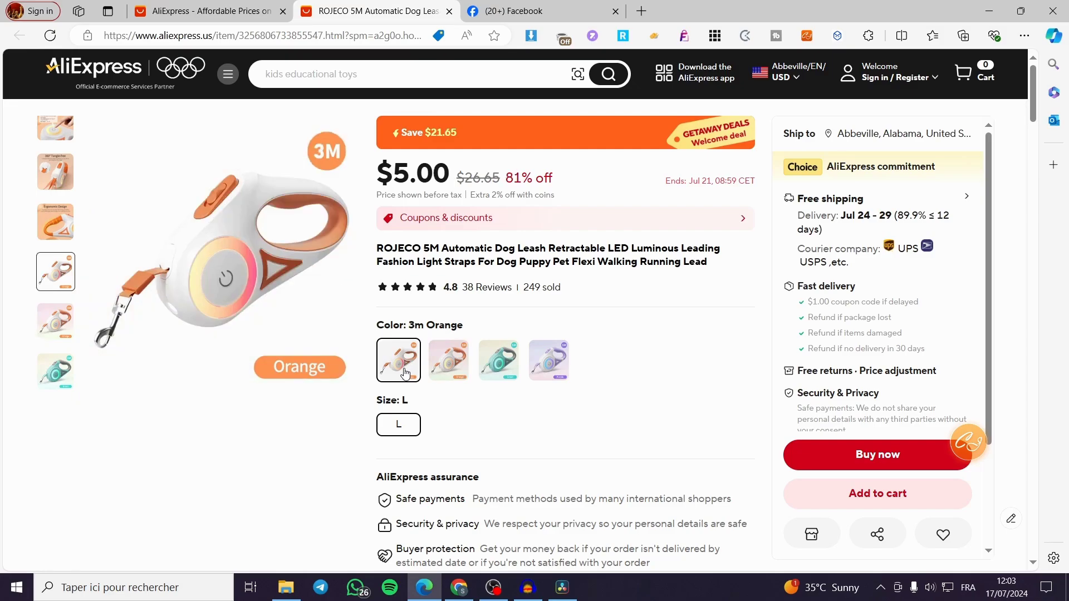
pyautogui.click(463, 358)
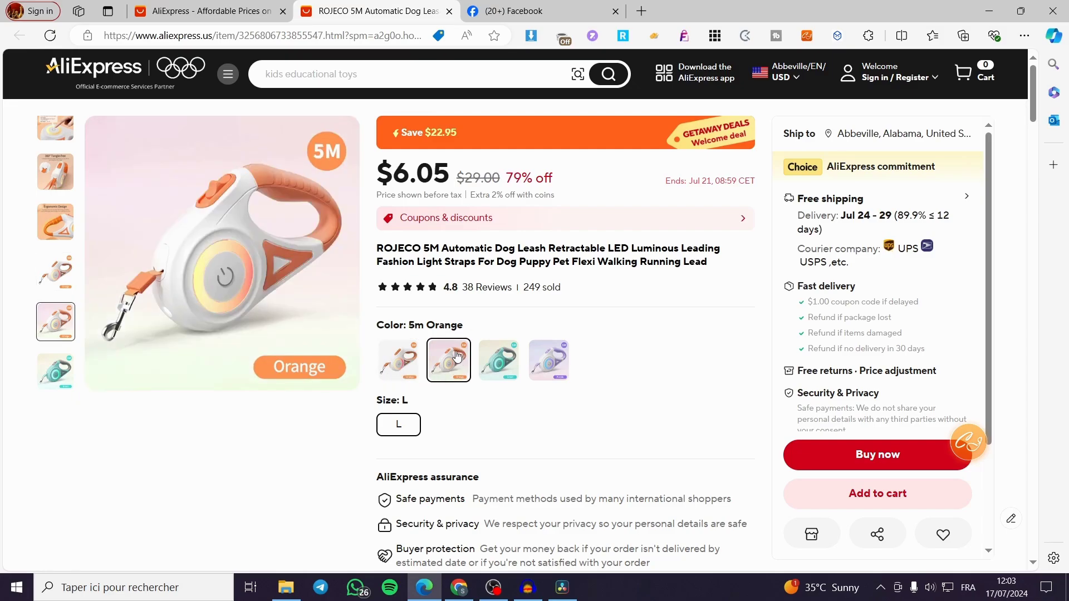
pyautogui.click(502, 372)
pyautogui.click(565, 369)
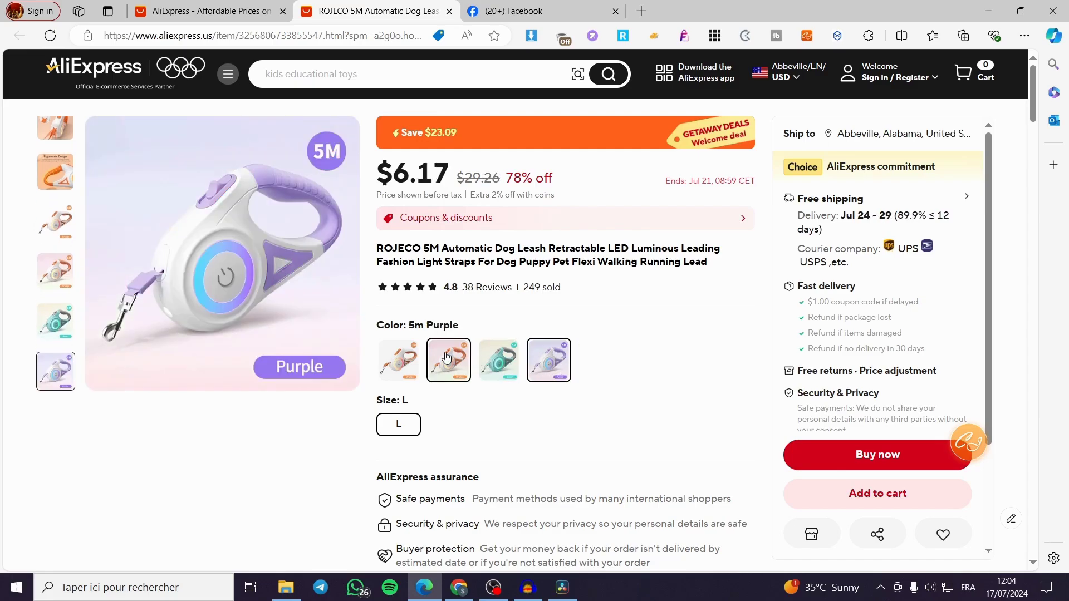
# Recheck the variants and settle on the 5m Orange leash at $6.05.
pyautogui.click(446, 355)
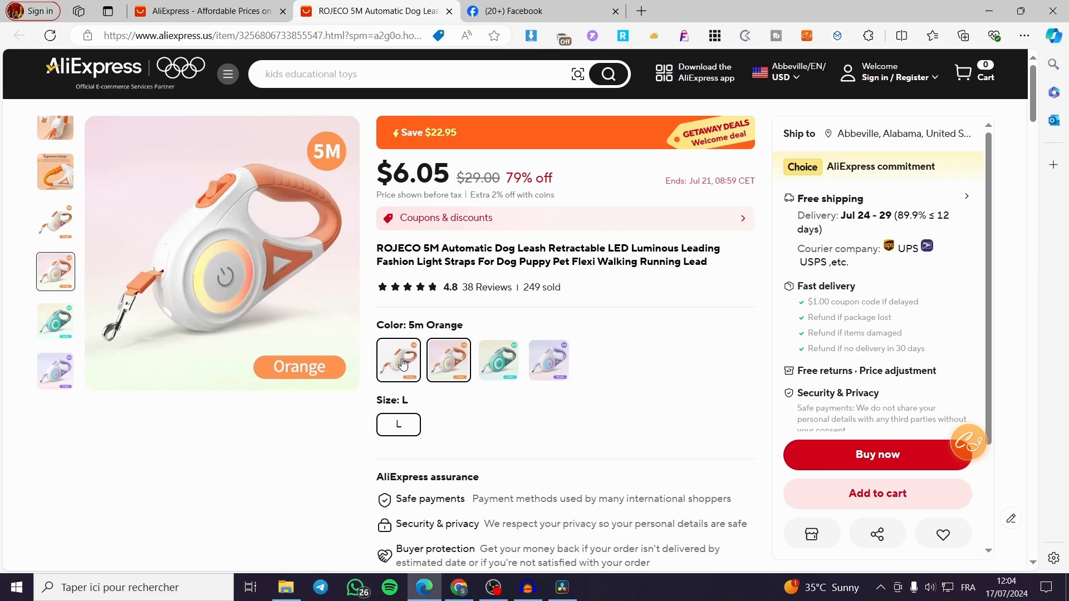
pyautogui.click(403, 363)
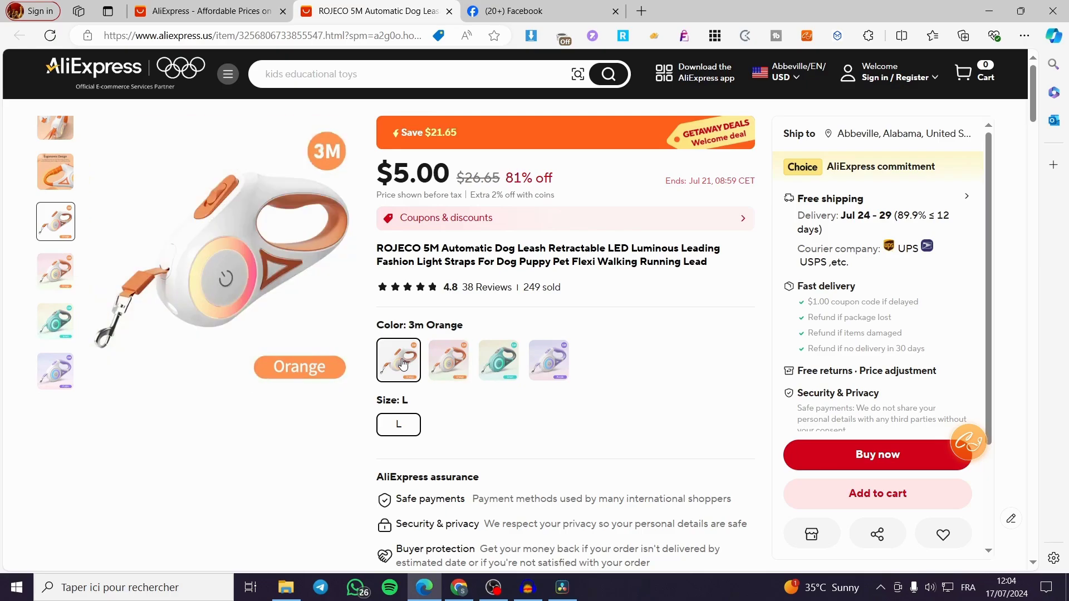
pyautogui.click(456, 357)
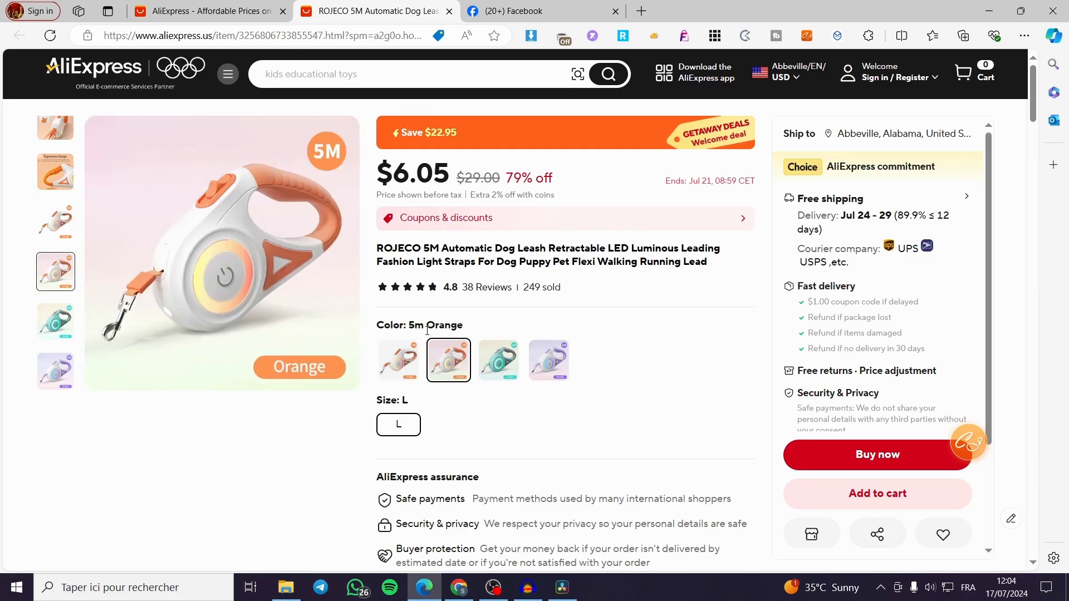
pyautogui.moveTo(418, 325); pyautogui.dragTo(405, 326)
pyautogui.click(499, 360)
pyautogui.click(537, 358)
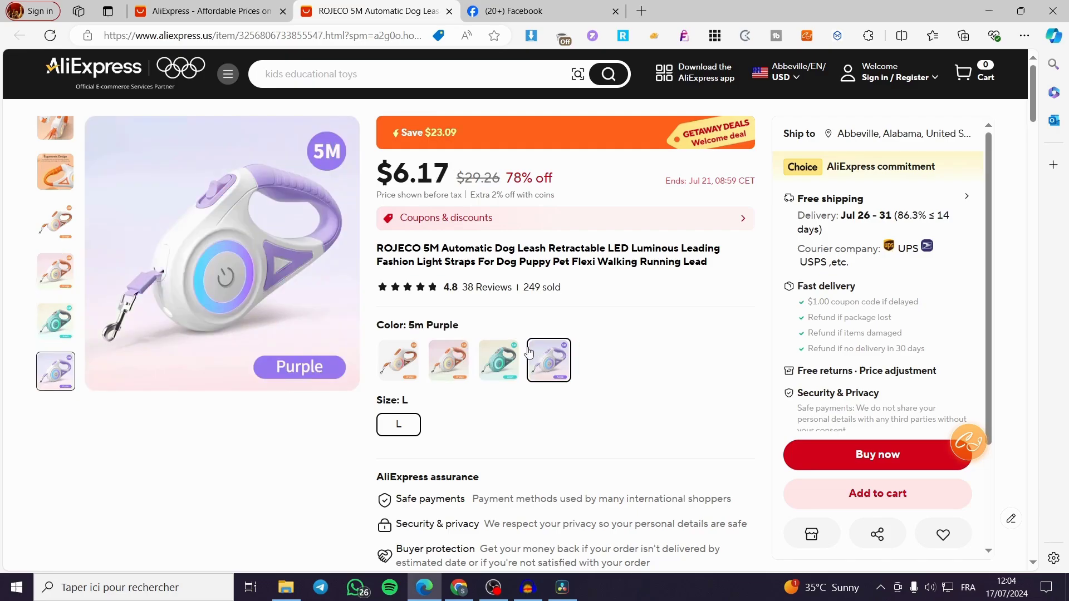
pyautogui.click(448, 359)
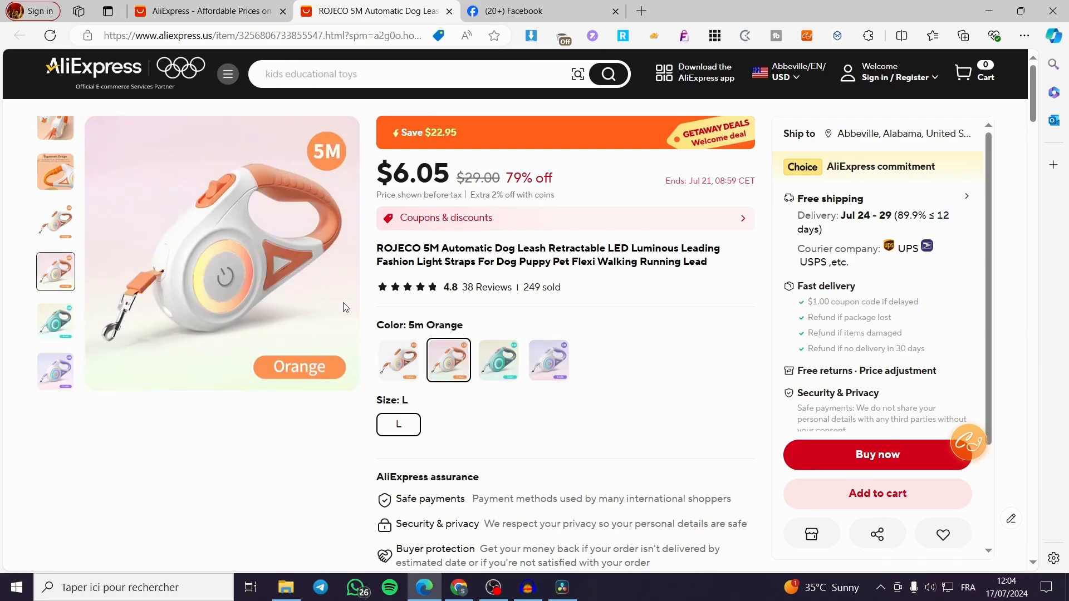
pyautogui.rightClick(291, 252)
# List the leash page's images in the image downloader and tick the orange leash photos.
pyautogui.click(228, 255)
pyautogui.click(56, 322)
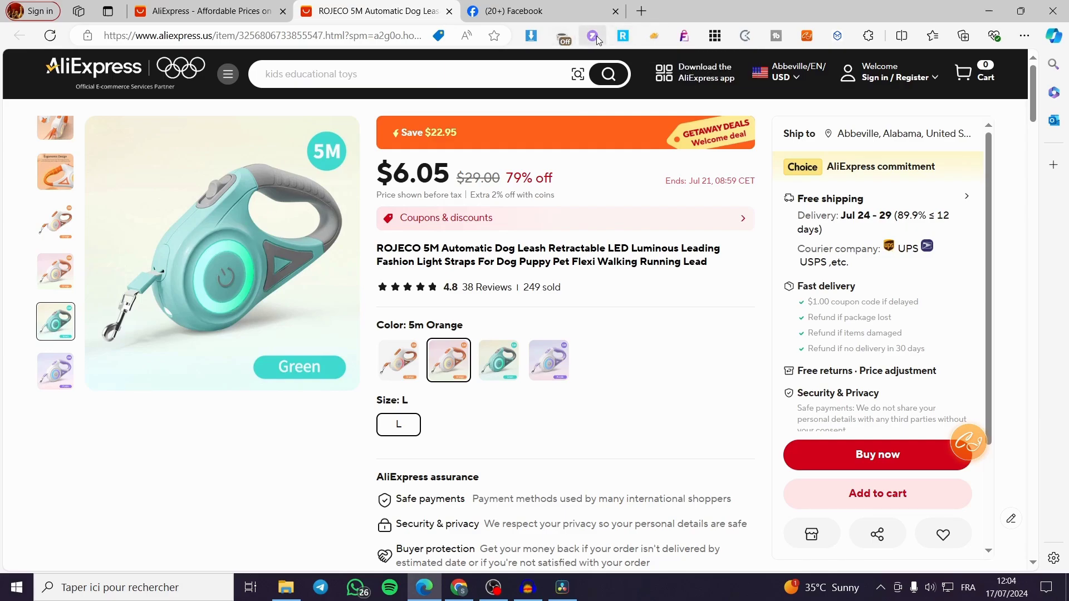
pyautogui.click(534, 35)
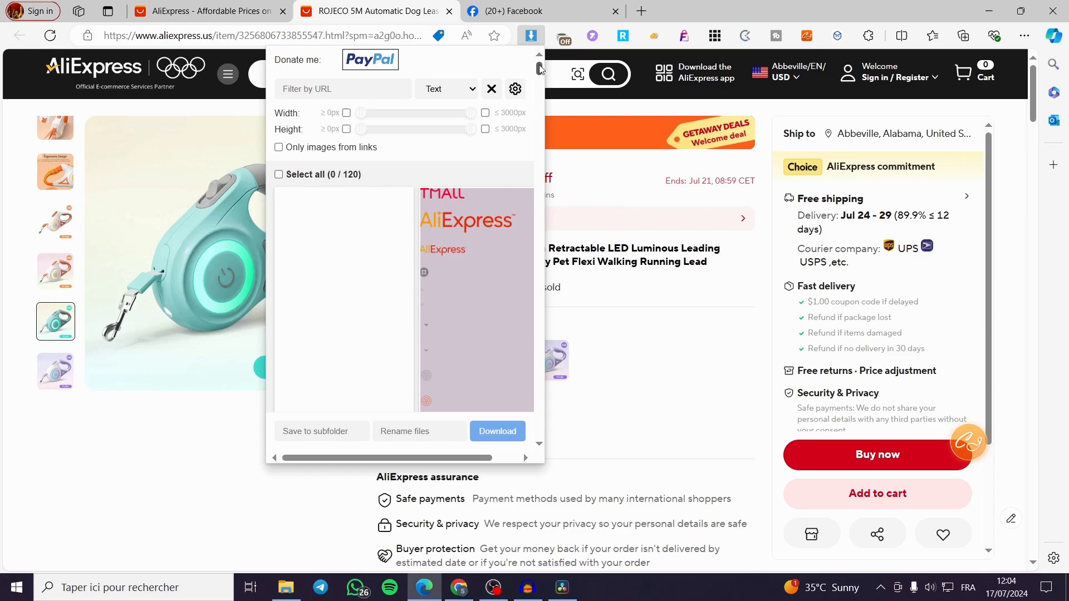
pyautogui.moveTo(539, 65); pyautogui.dragTo(539, 160)
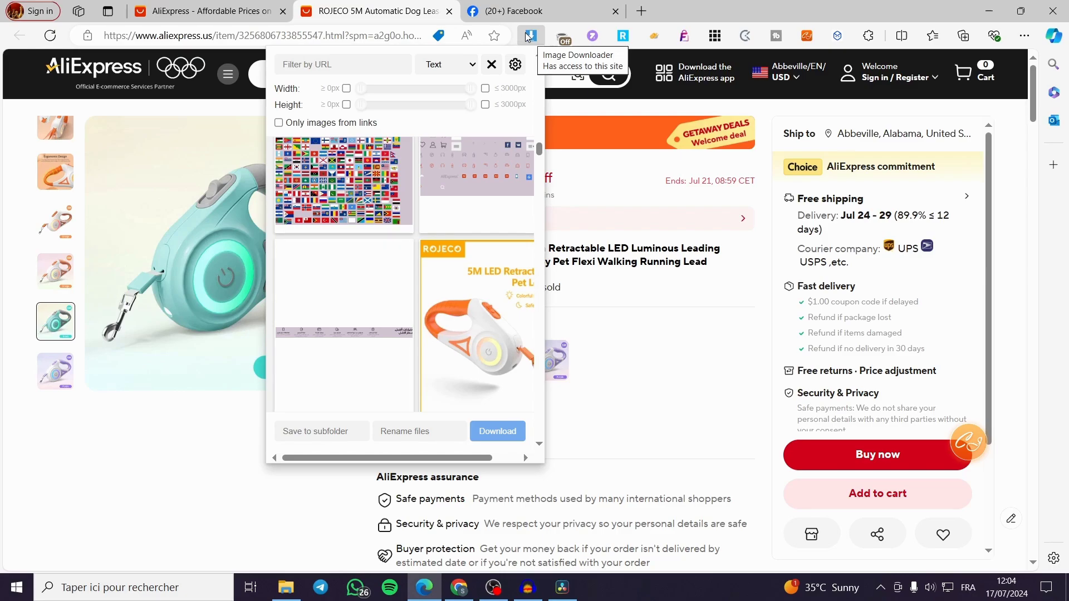
pyautogui.click(435, 254)
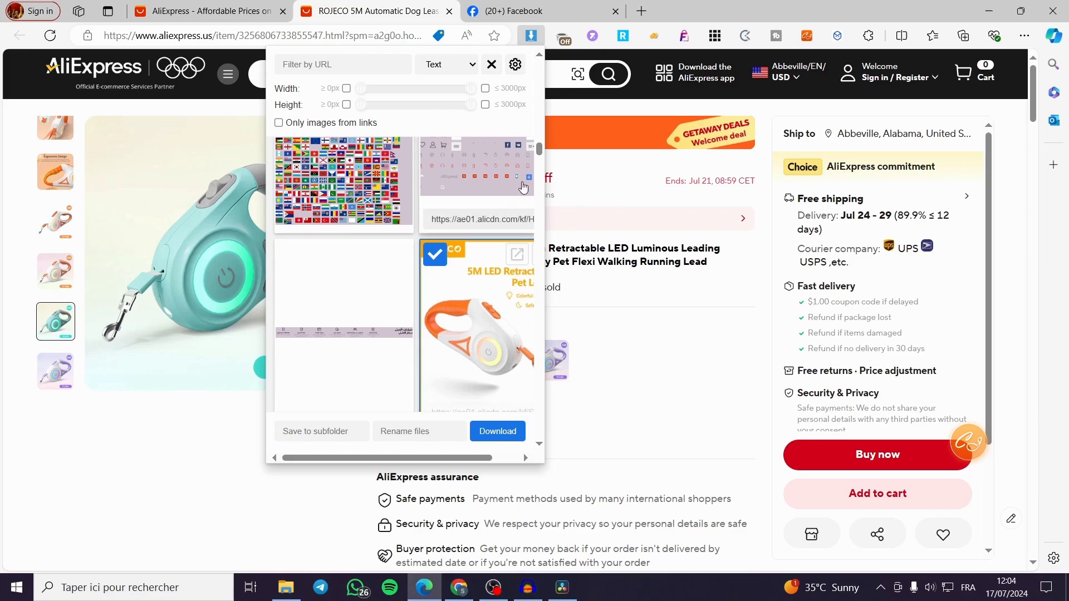
pyautogui.moveTo(540, 150); pyautogui.dragTo(541, 177)
pyautogui.moveTo(370, 206)
pyautogui.click(290, 201)
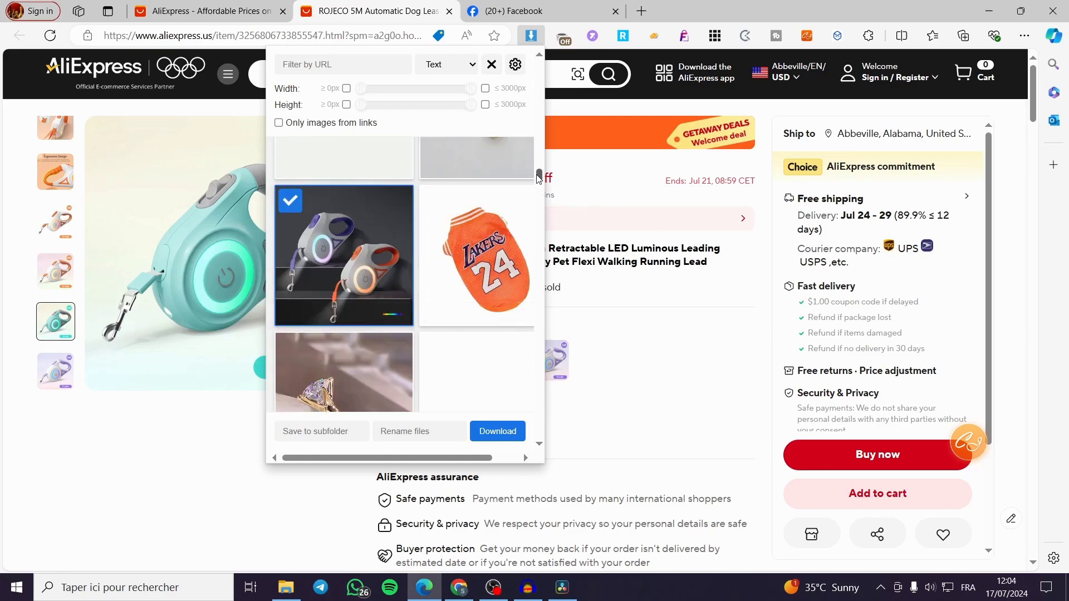
pyautogui.moveTo(542, 174); pyautogui.dragTo(545, 336)
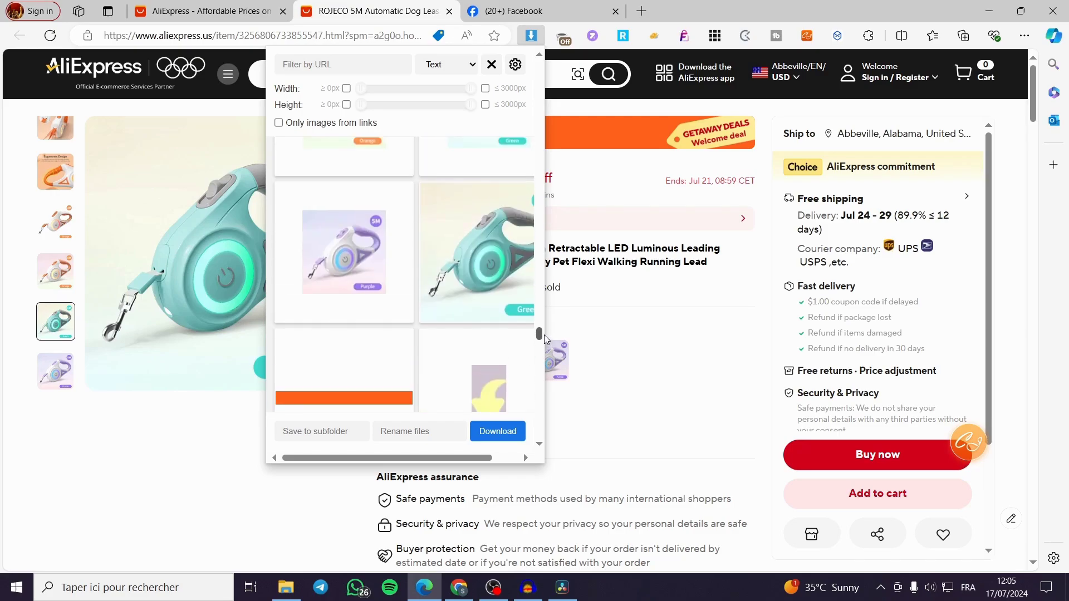
# Tick the teal and white-and-orange leash photos and download the chosen images.
pyautogui.click(432, 205)
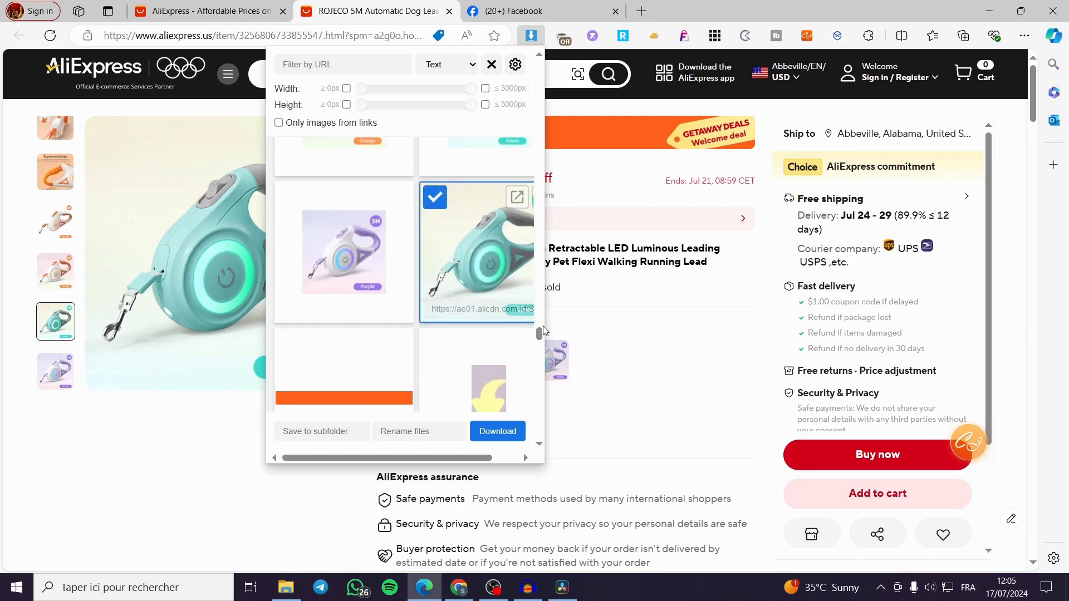
pyautogui.moveTo(541, 331); pyautogui.dragTo(540, 370)
pyautogui.moveTo(353, 294)
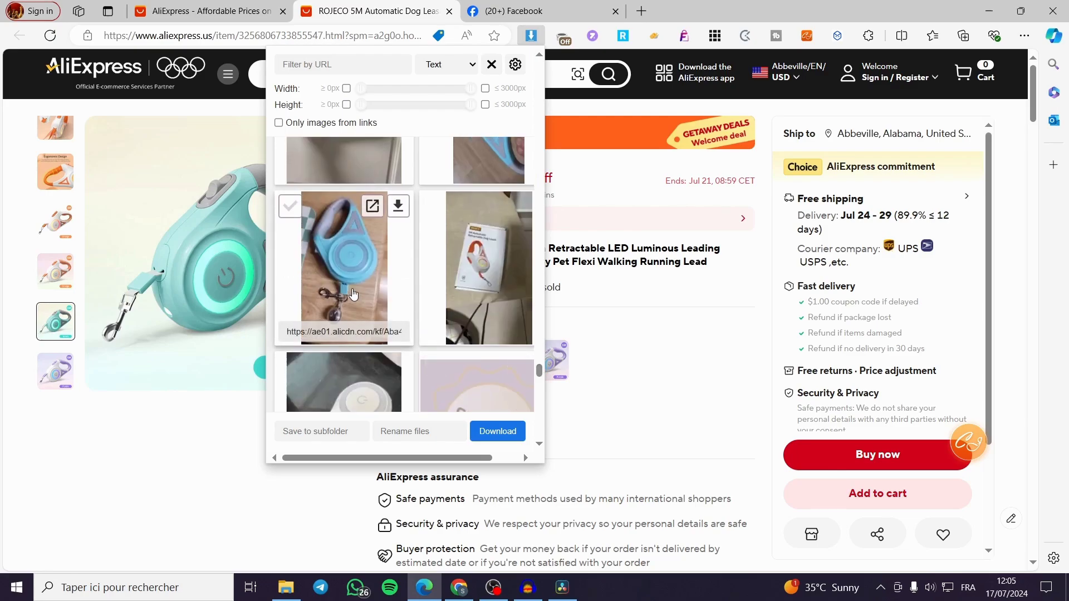
pyautogui.scroll(3, 345, 278)
pyautogui.click(290, 184)
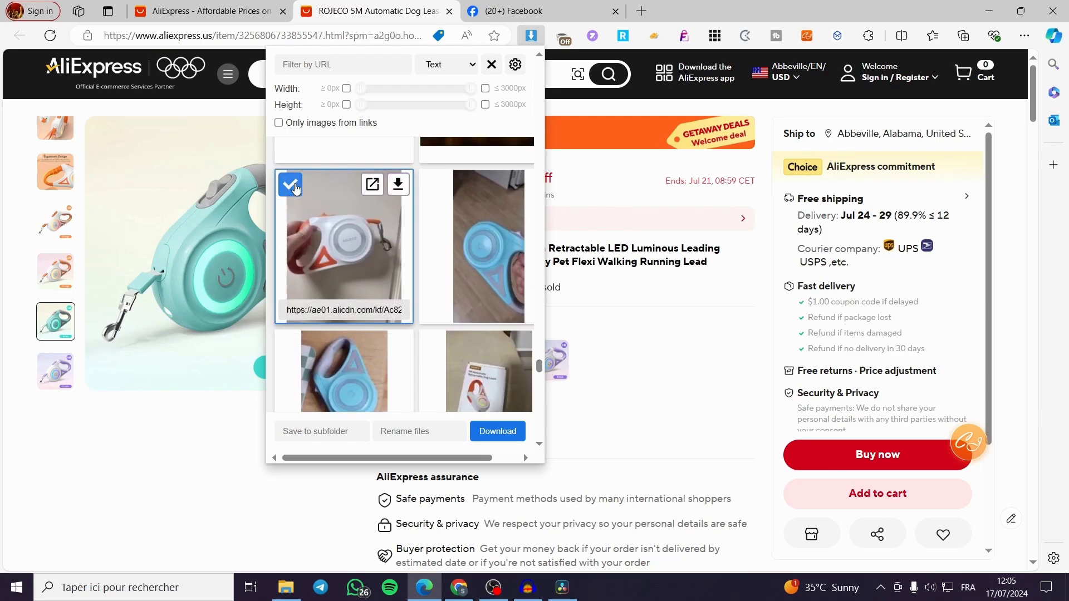
pyautogui.scroll(-5, 468, 250)
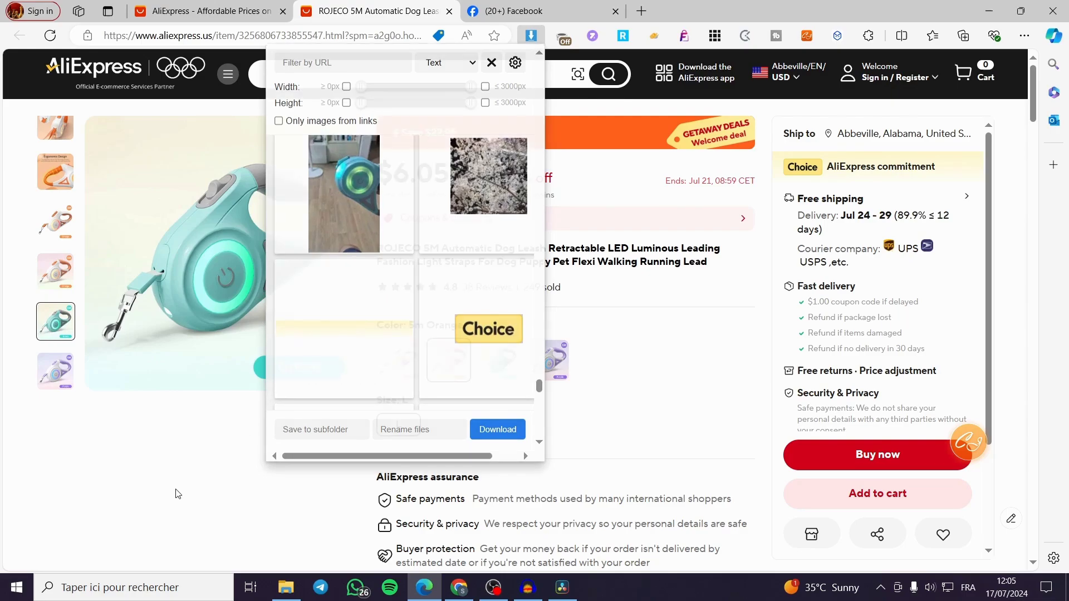
pyautogui.click(174, 494)
pyautogui.click(531, 36)
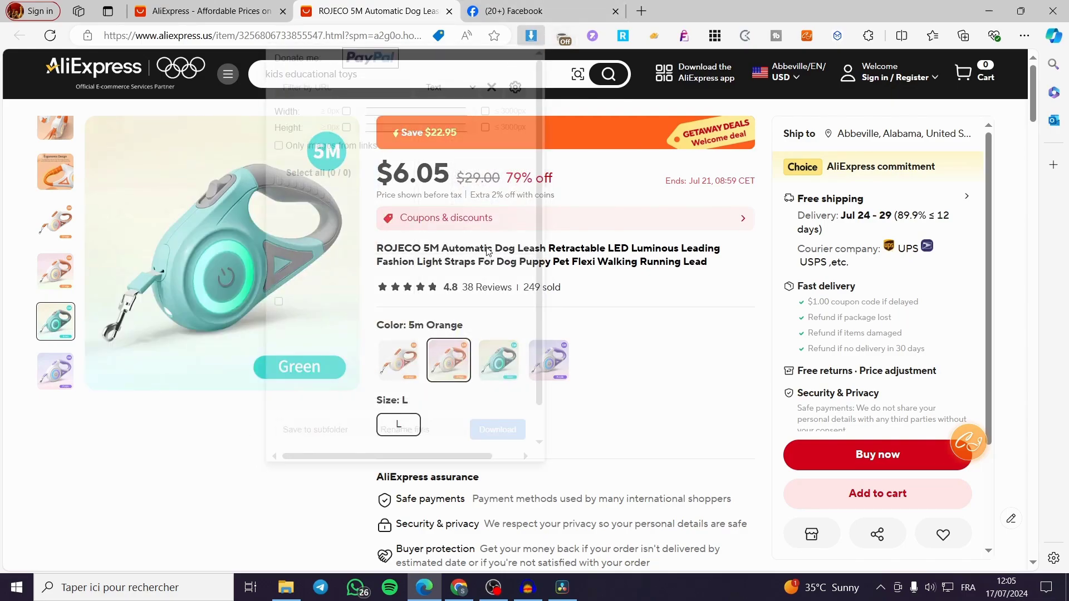
# Upload the three leash images from D:\Downloads to the Marketplace listing photos.
pyautogui.click(496, 431)
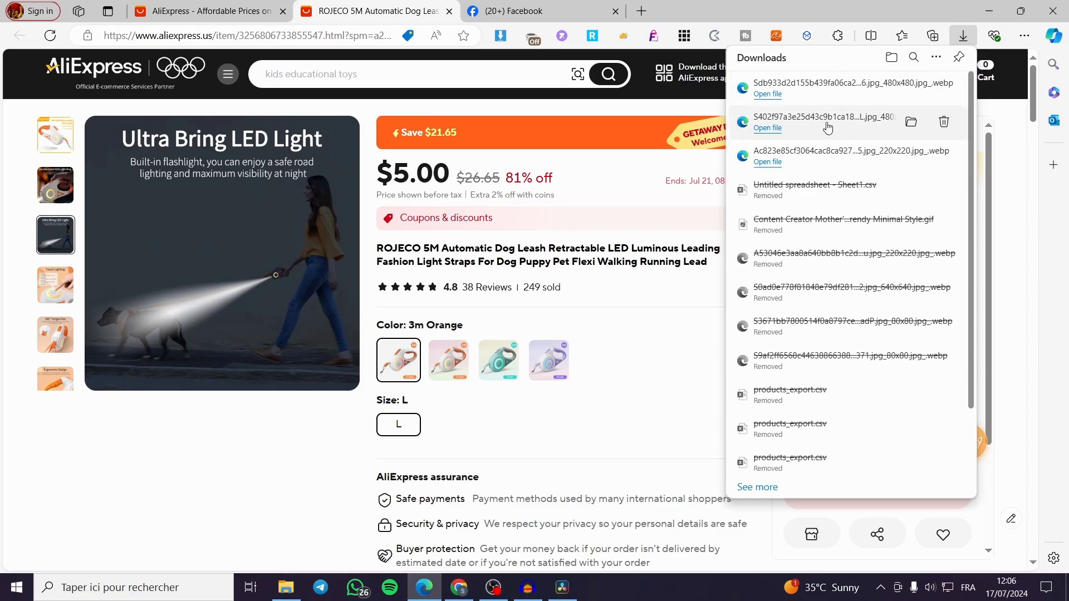
pyautogui.click(492, 6)
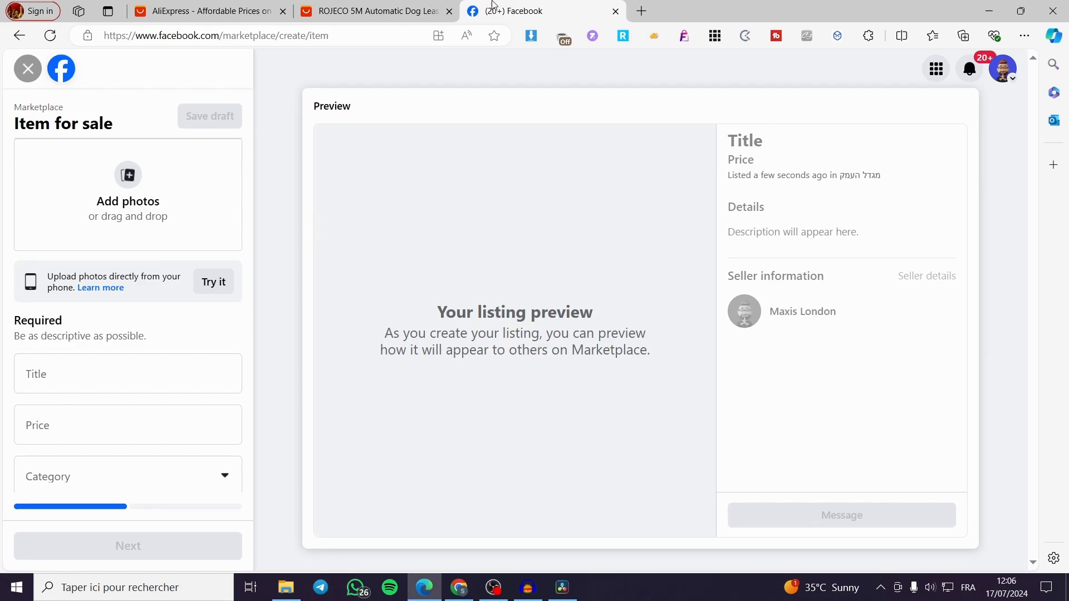
pyautogui.click(155, 185)
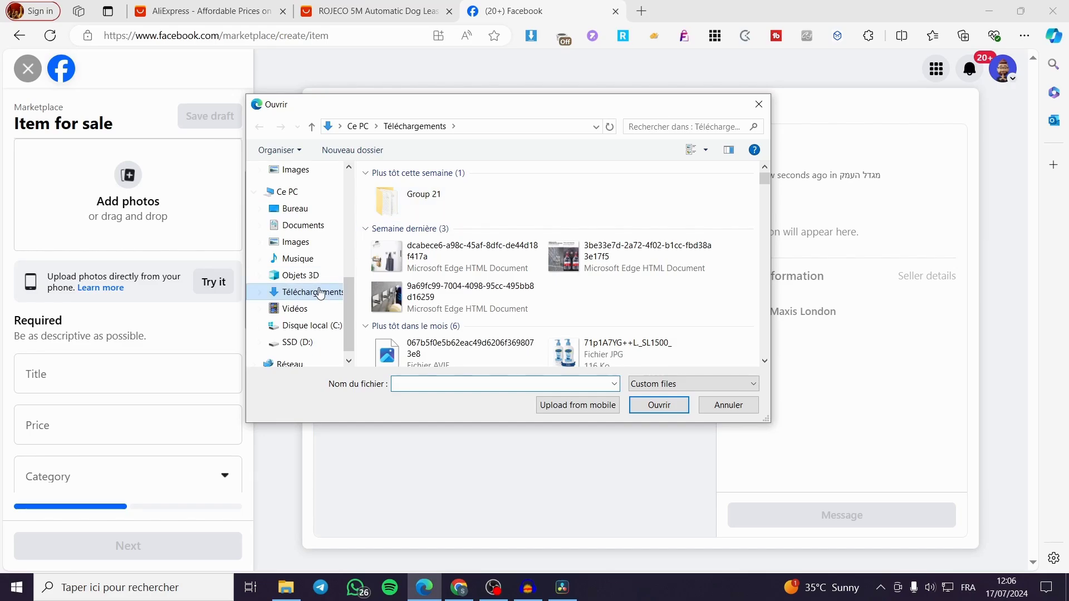
pyautogui.scroll(2, 300, 228)
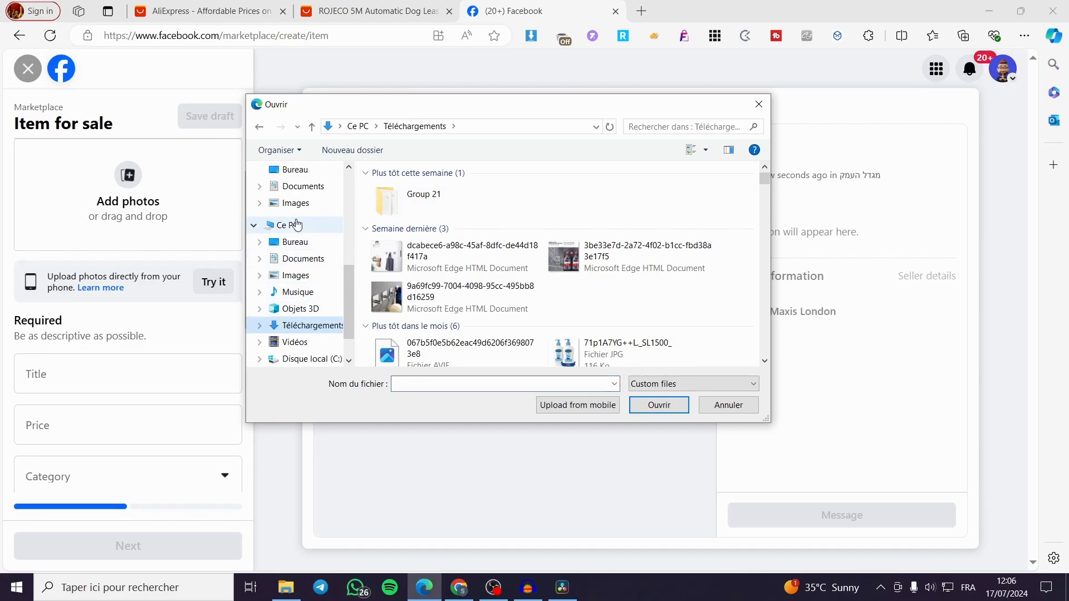
pyautogui.scroll(3, 303, 206)
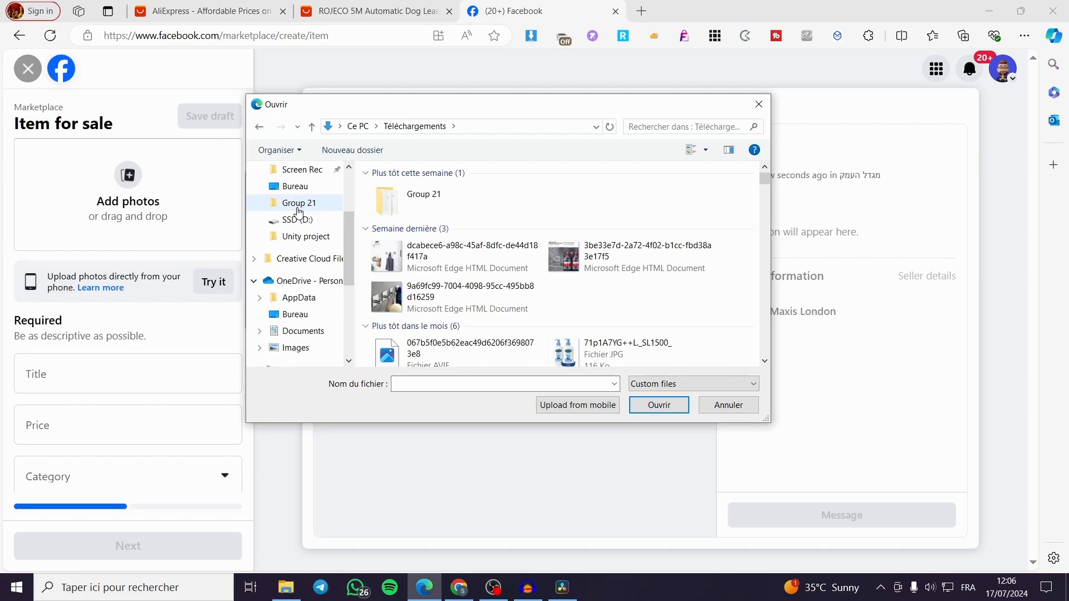
pyautogui.click(301, 201)
pyautogui.click(563, 201)
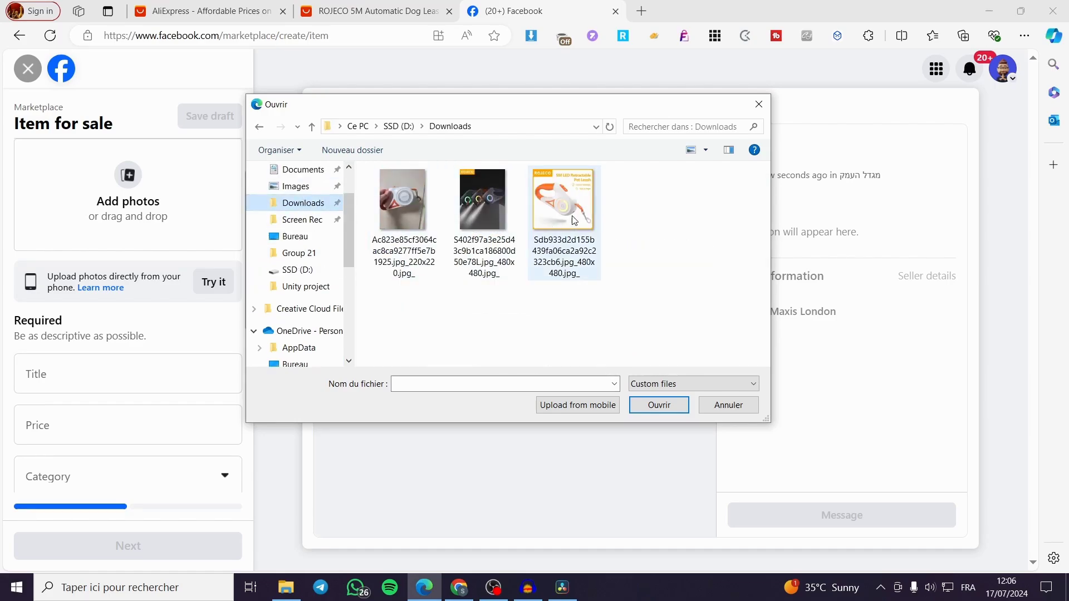
pyautogui.keyDown('shift'); pyautogui.click(412, 206); pyautogui.keyUp('shift')
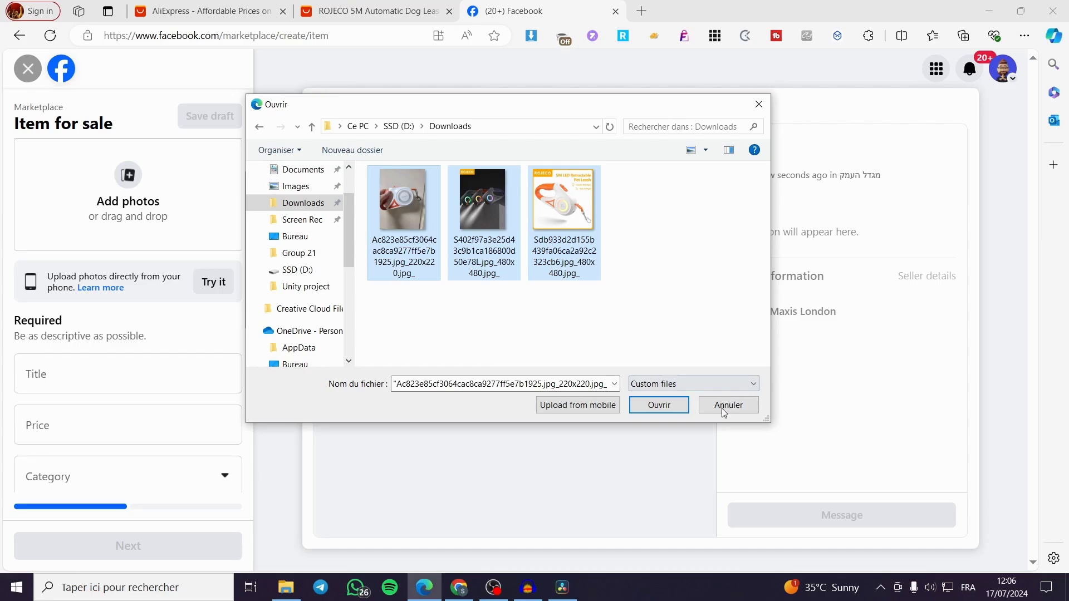
pyautogui.click(659, 404)
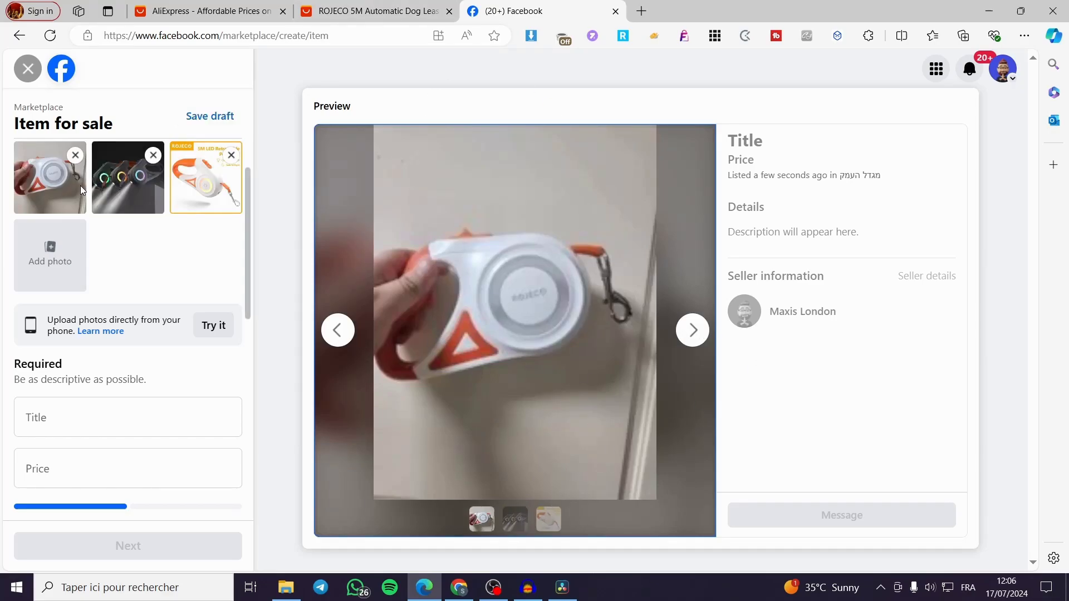
# Put the orange photo first and paste '5M Automatic Dog Leash Retractable LED Luminous Leading' as title.
pyautogui.moveTo(128, 178); pyautogui.dragTo(54, 185)
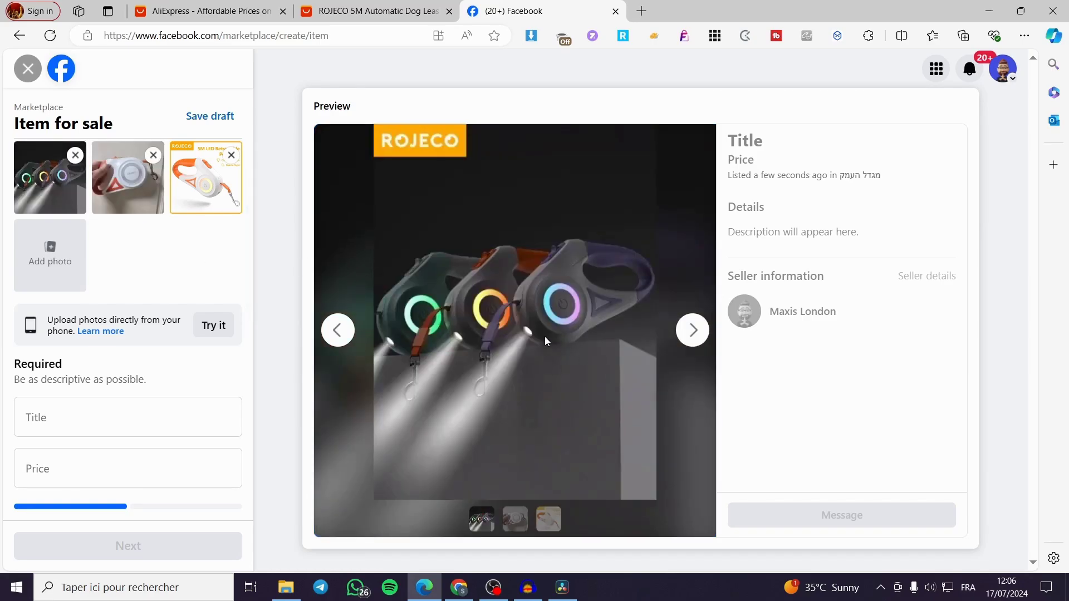
pyautogui.moveTo(206, 177); pyautogui.dragTo(45, 181)
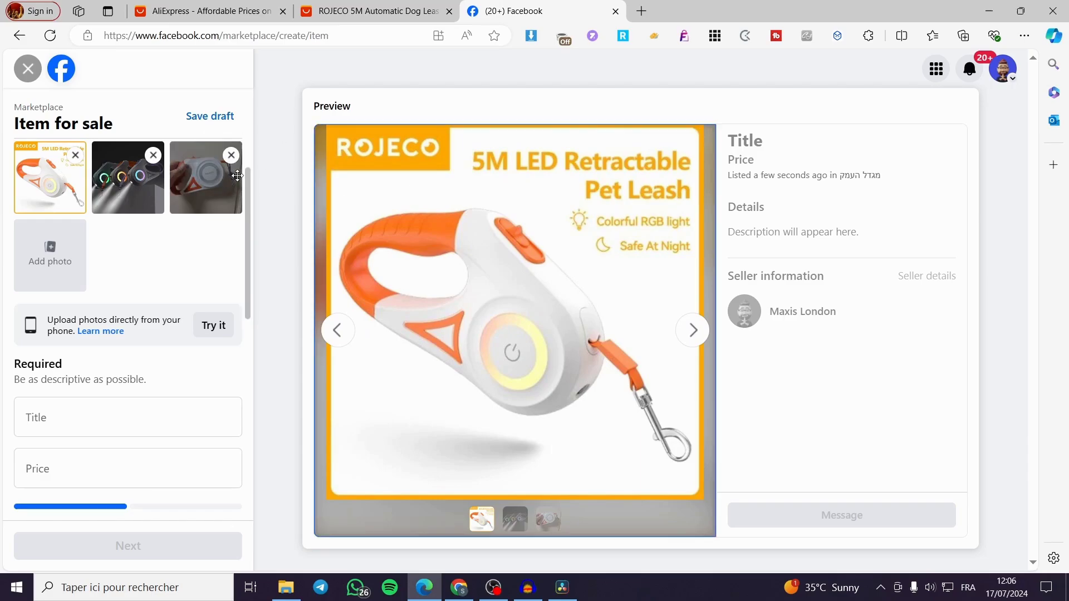
pyautogui.click(374, 10)
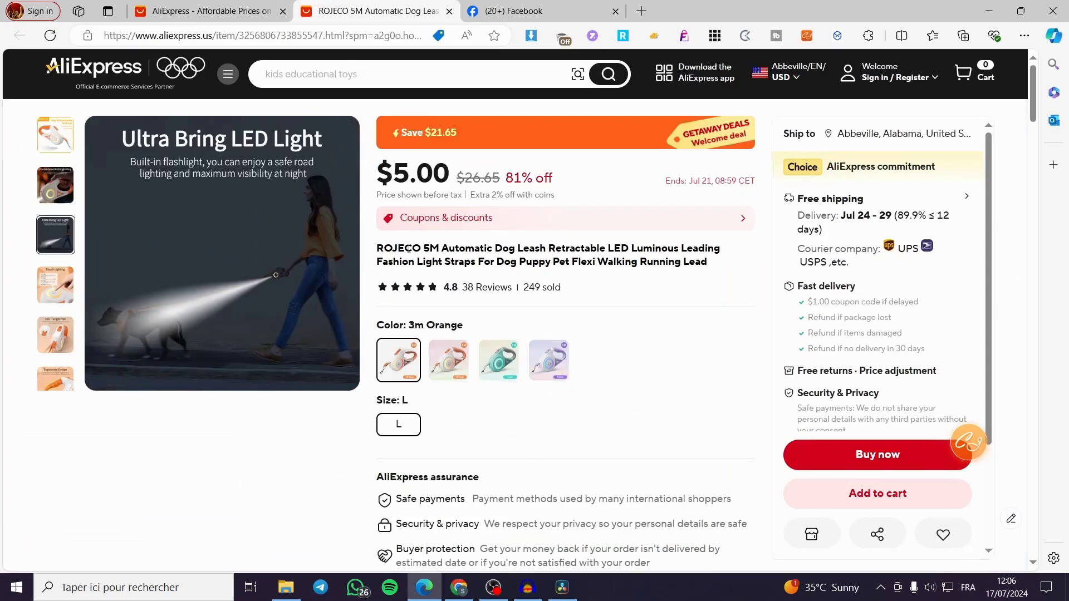
pyautogui.moveTo(433, 247); pyautogui.dragTo(738, 253)
pyautogui.hotkey('ctrl', 'c')
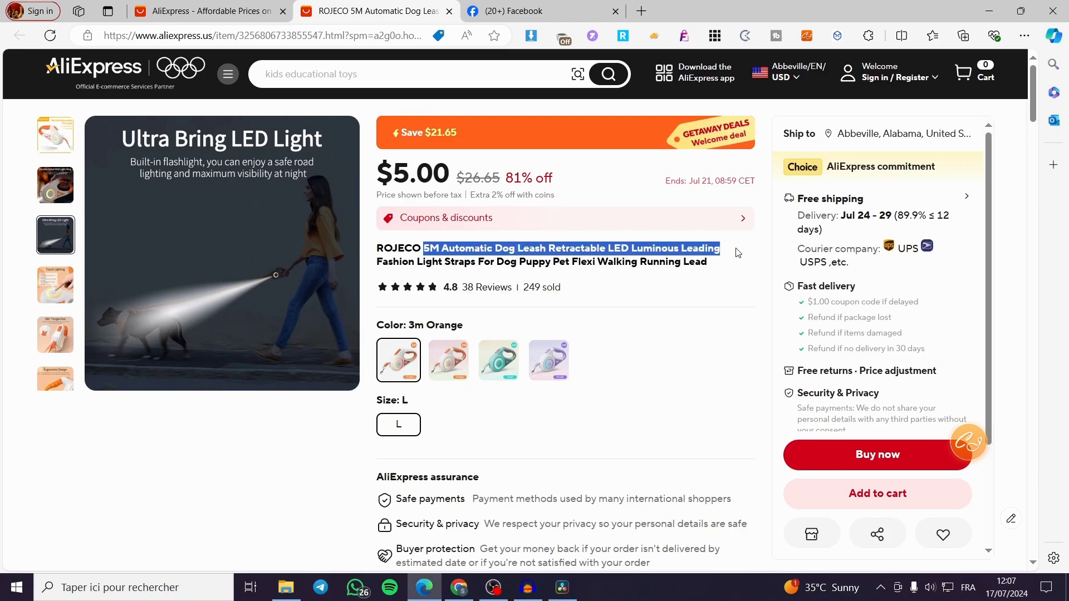
pyautogui.click(474, 5)
pyautogui.click(101, 410)
pyautogui.hotkey('ctrl', 'v')
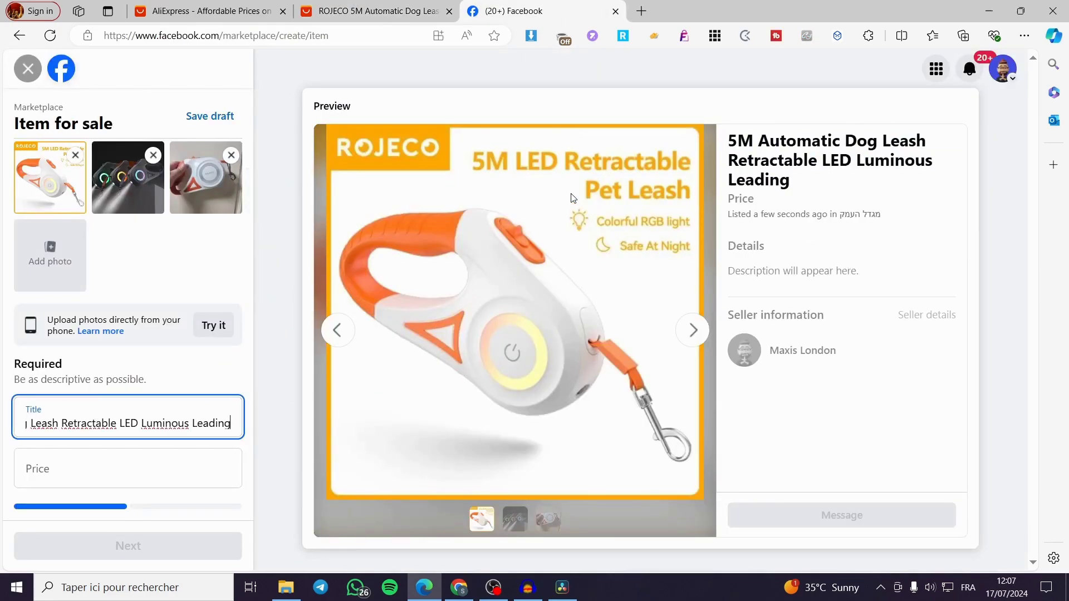
# Compare the leash variant prices on AliExpress, including $5.00 and the 5m Orange's $6.05.
pyautogui.scroll(-4, 128, 390)
pyautogui.click(124, 254)
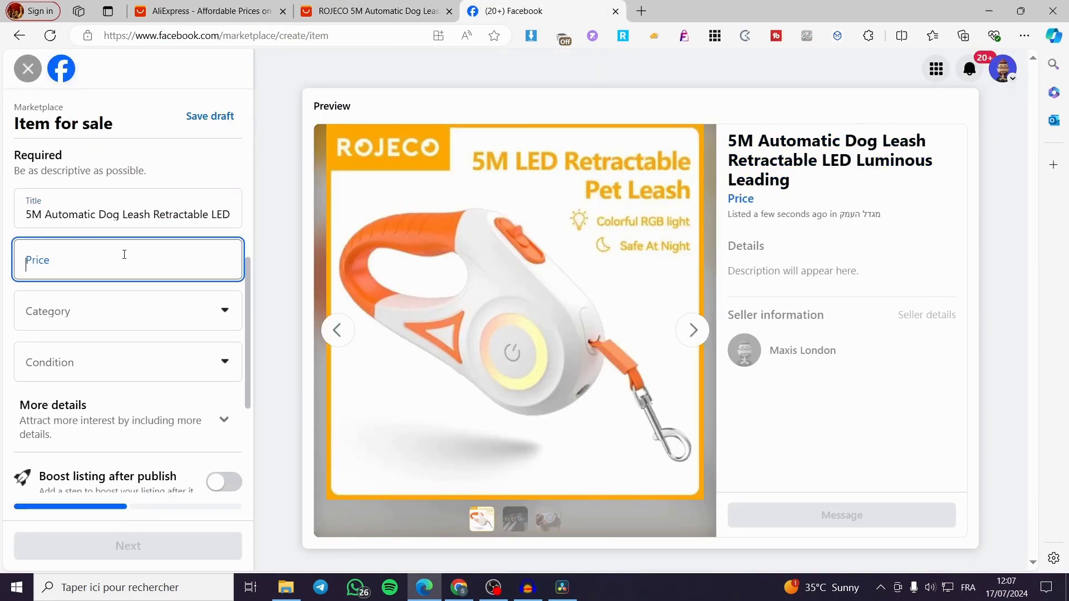
pyautogui.click(382, 6)
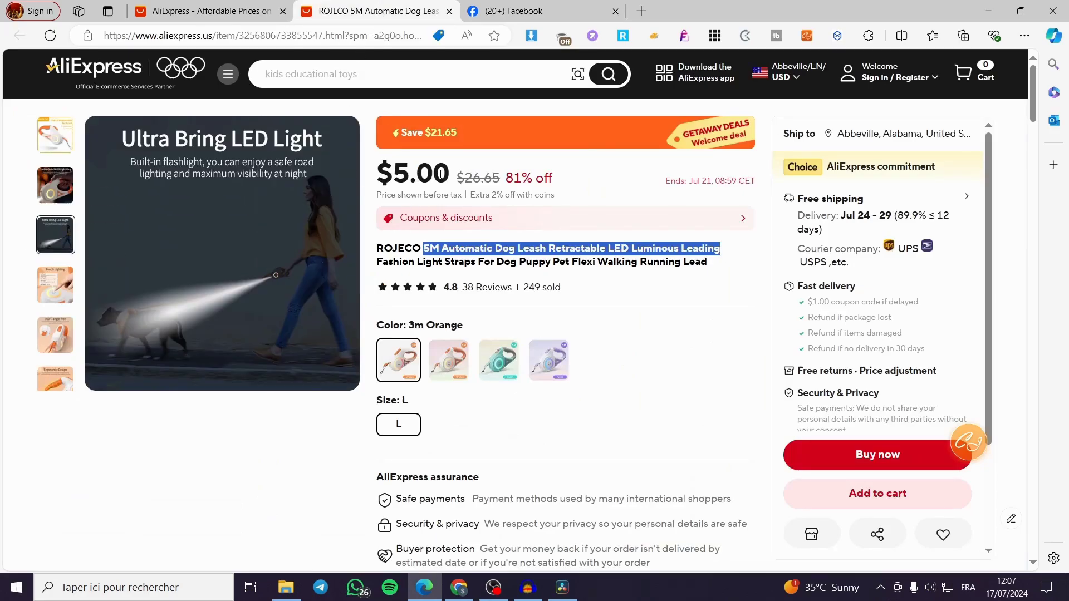
pyautogui.moveTo(441, 173); pyautogui.dragTo(378, 174)
pyautogui.click(589, 183)
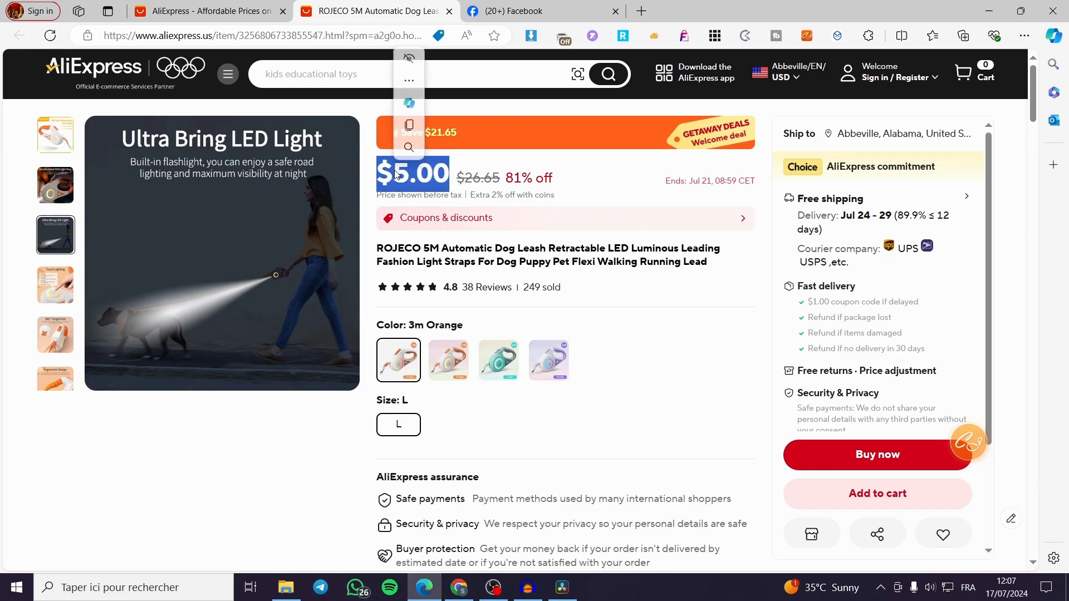
pyautogui.click(452, 367)
pyautogui.click(498, 361)
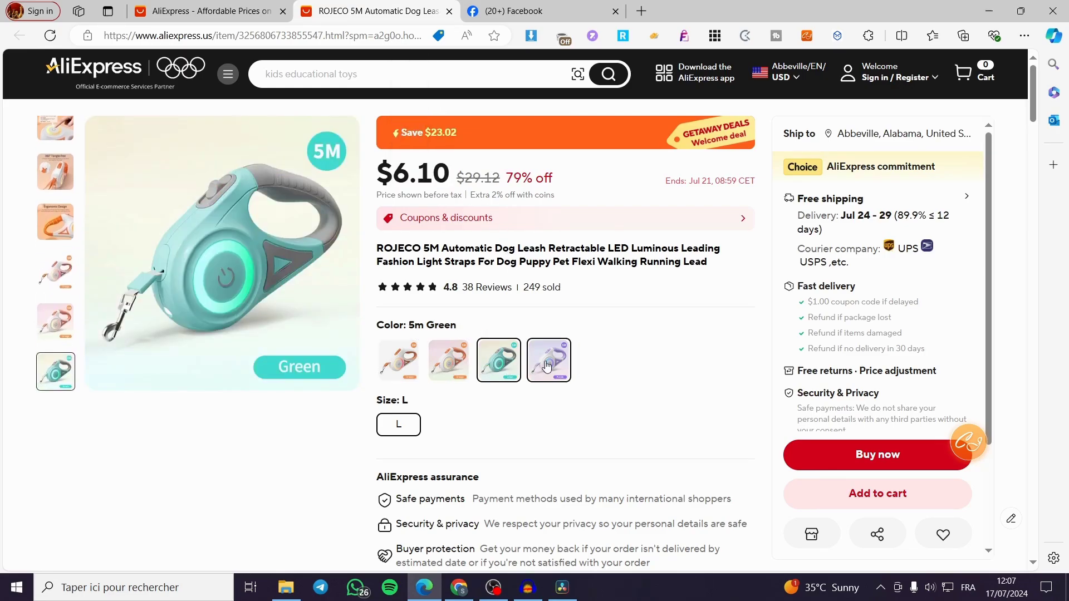
pyautogui.click(469, 357)
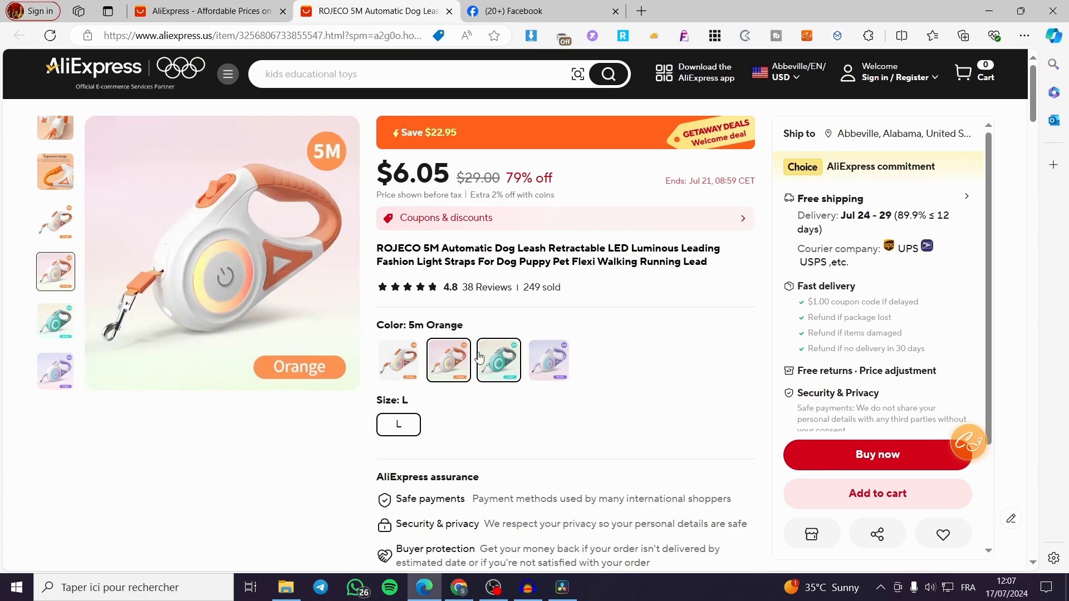
pyautogui.moveTo(456, 179); pyautogui.dragTo(378, 175)
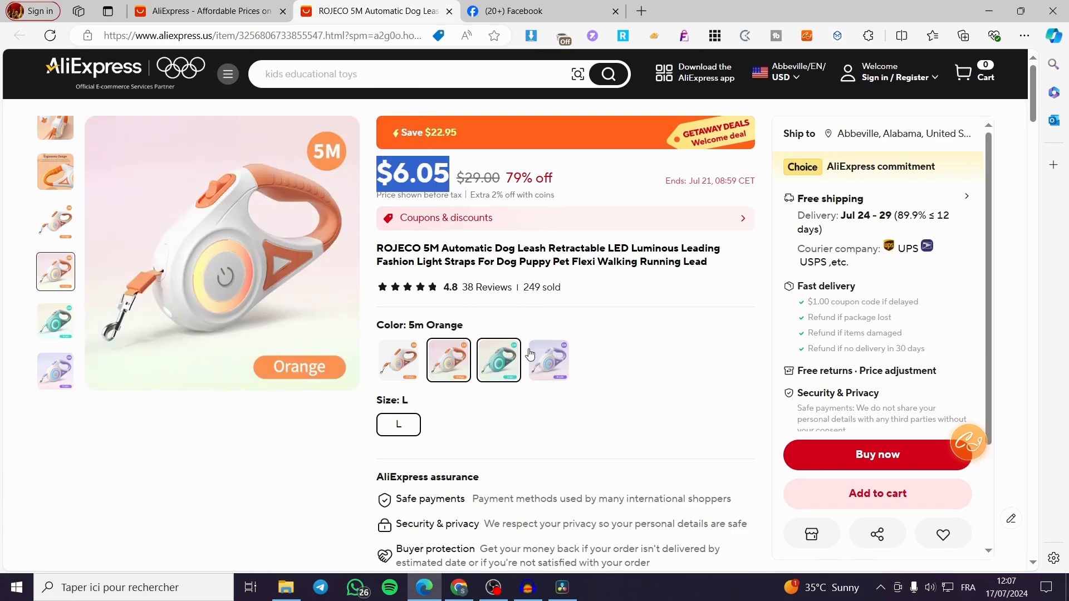
pyautogui.click(549, 360)
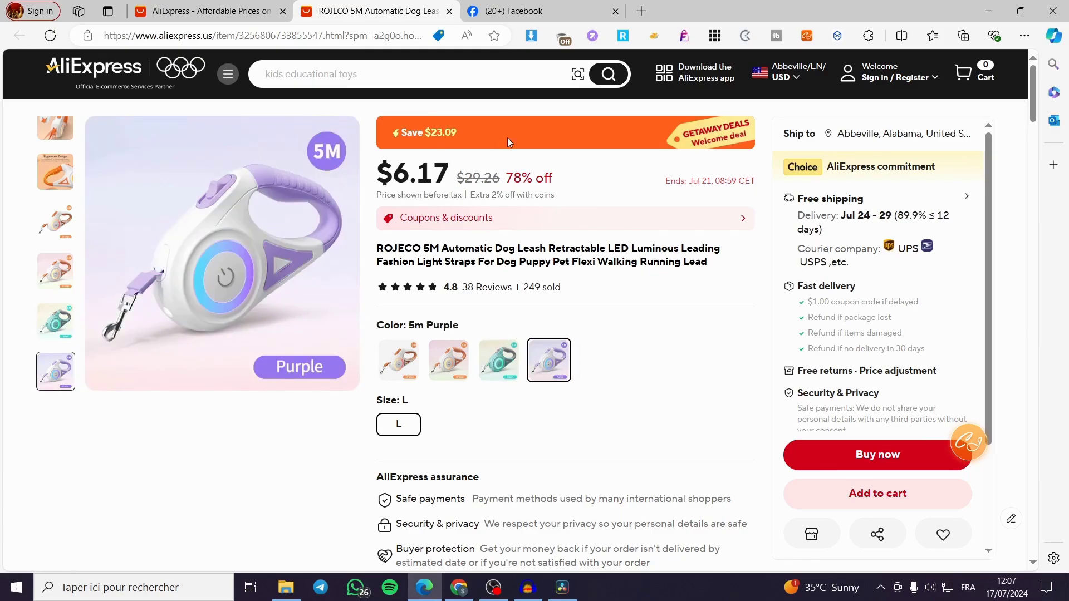
# Enter 25 DA as the Marketplace listing price.
pyautogui.click(512, 11)
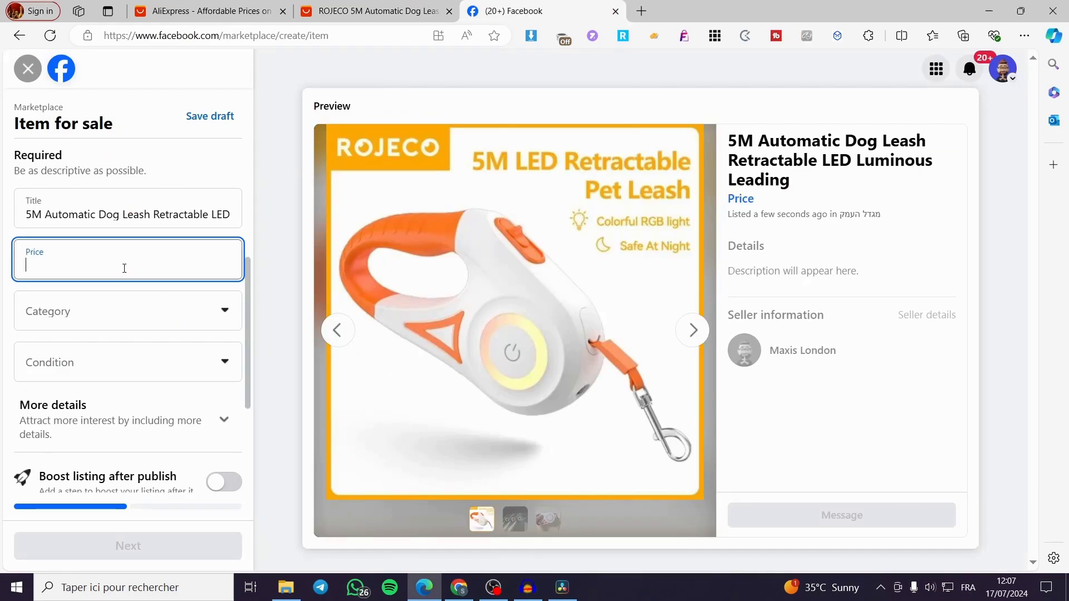
pyautogui.write('25,999 DA')
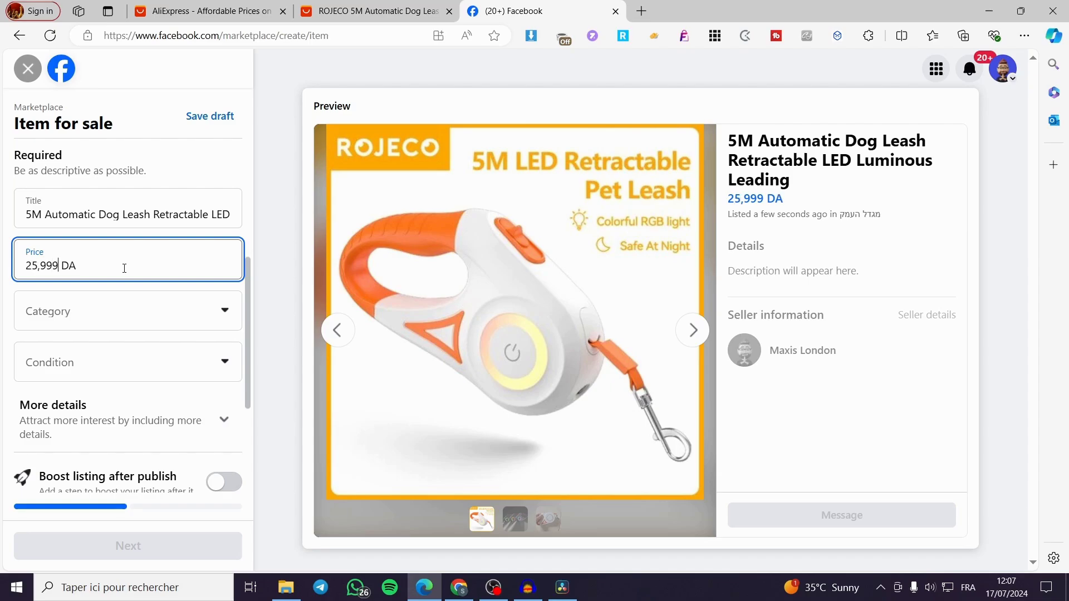
pyautogui.press('BackSpace')
pyautogui.press('BackSpace')
pyautogui.press('BackSpace')
# Set the listing category to Appliances.
pyautogui.click(146, 311)
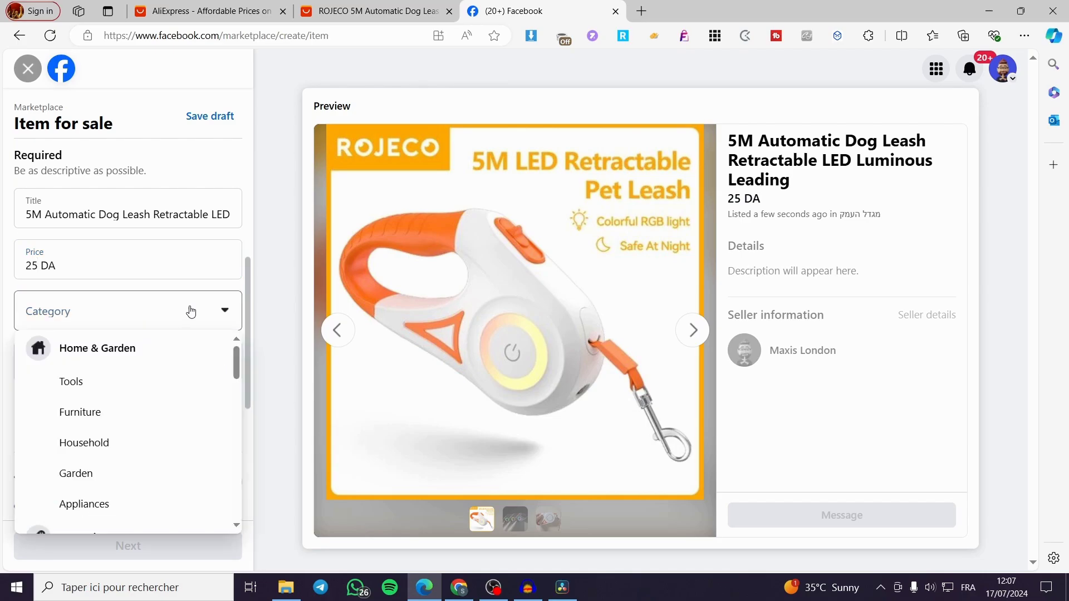
pyautogui.scroll(-1, 149, 437)
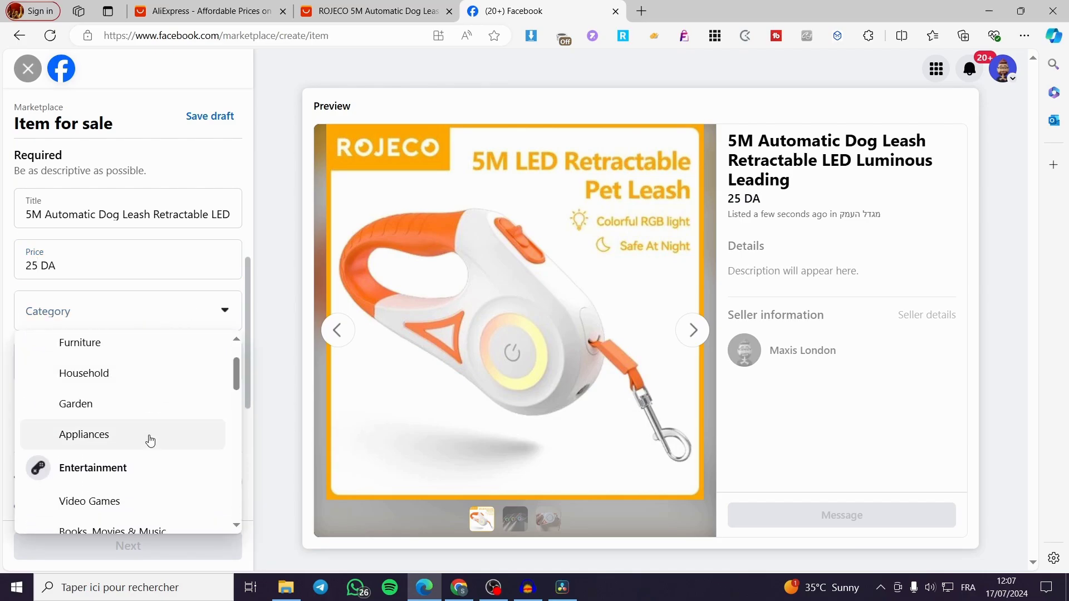
pyautogui.scroll(-5, 151, 440)
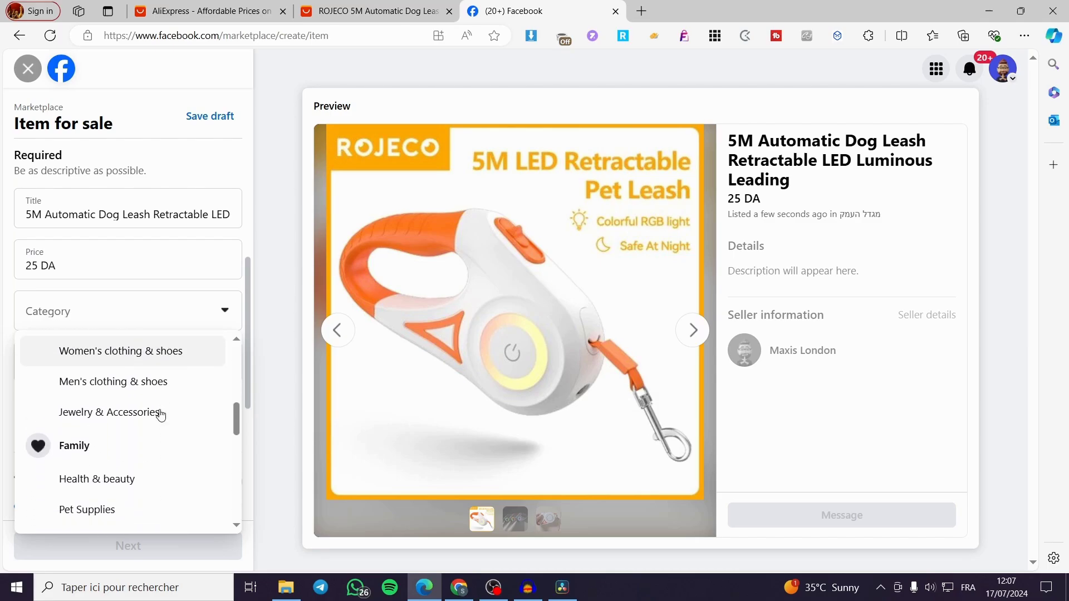
pyautogui.click(120, 312)
pyautogui.click(122, 316)
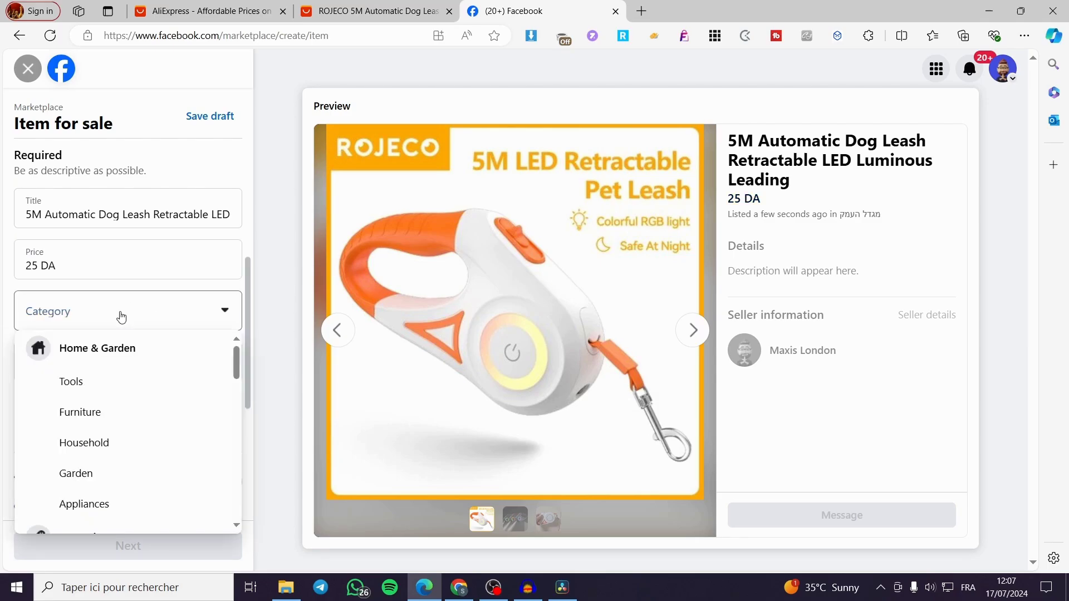
pyautogui.press('Down')
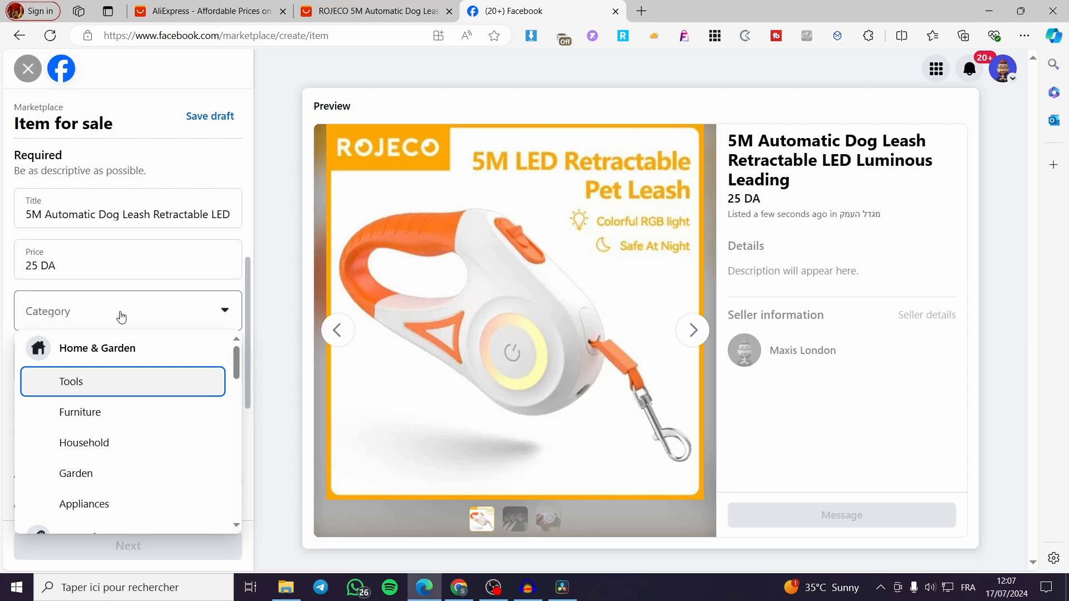
pyautogui.scroll(-1, 167, 407)
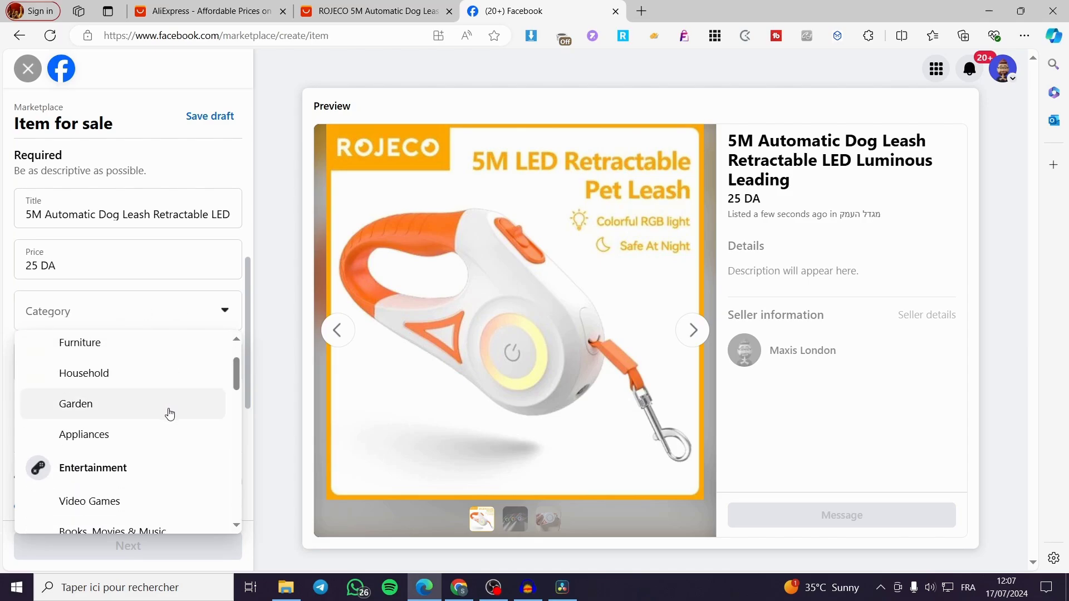
pyautogui.click(167, 434)
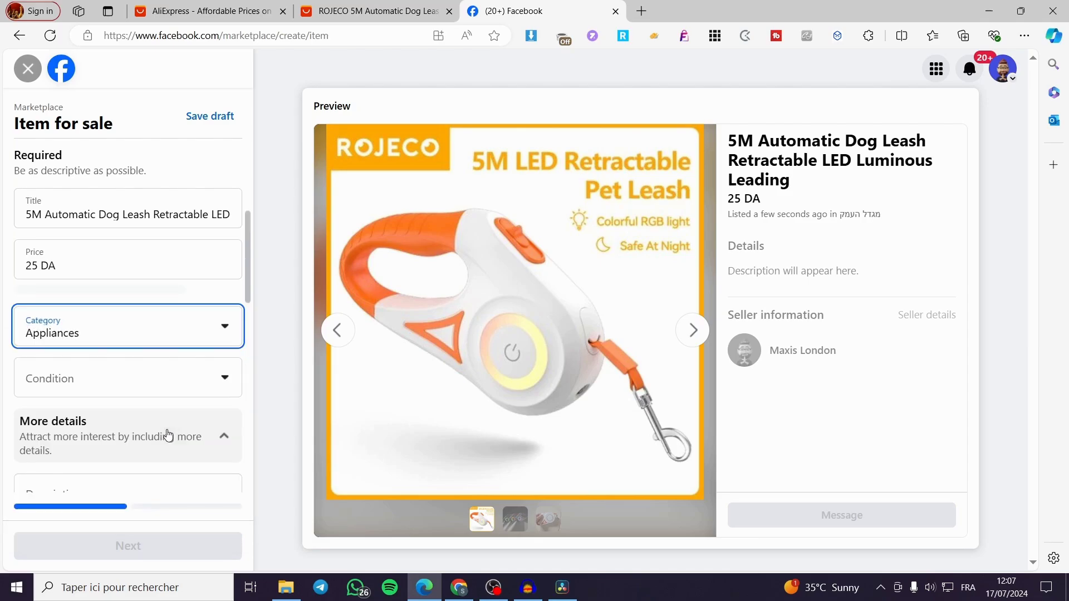
# Set the item's condition to New.
pyautogui.click(236, 361)
pyautogui.click(85, 399)
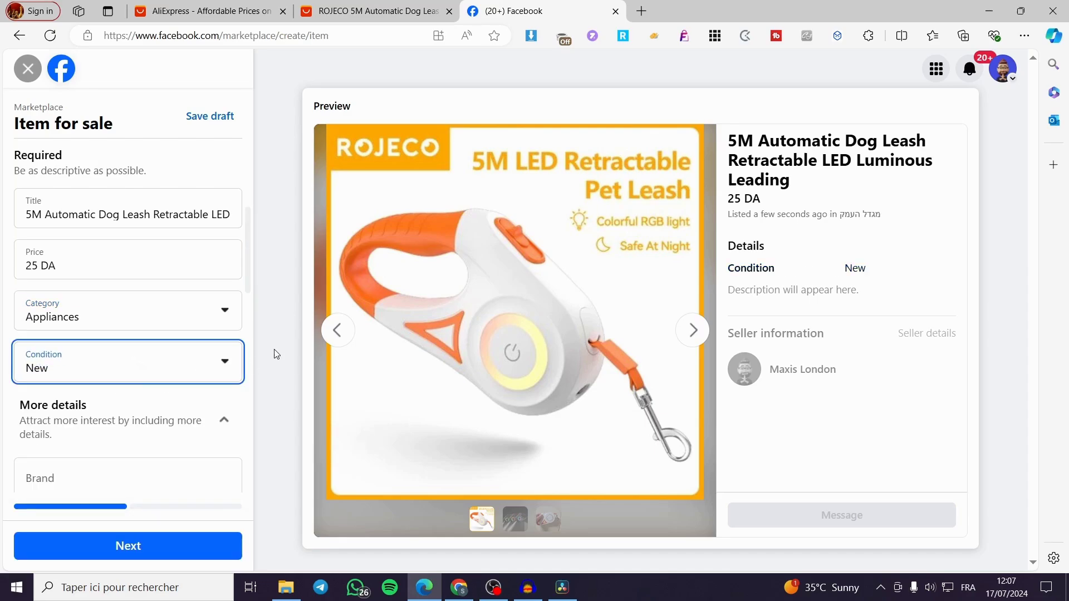
pyautogui.scroll(-2, 166, 361)
pyautogui.scroll(-1, 166, 360)
# Copy ROJECO from the AliExpress product title into the listing's Brand field.
pyautogui.click(115, 341)
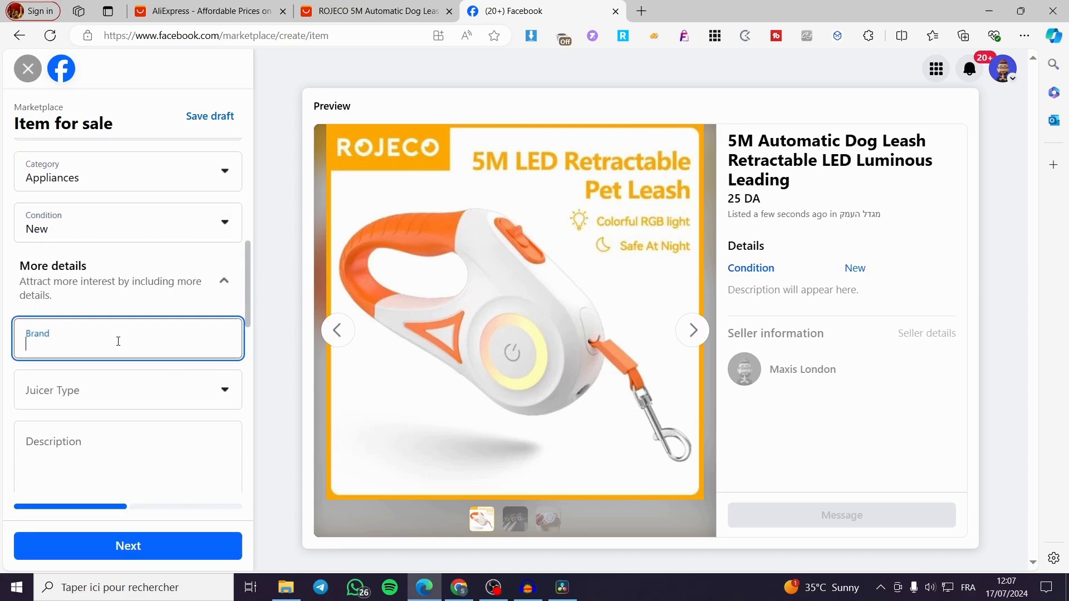
pyautogui.click(393, 7)
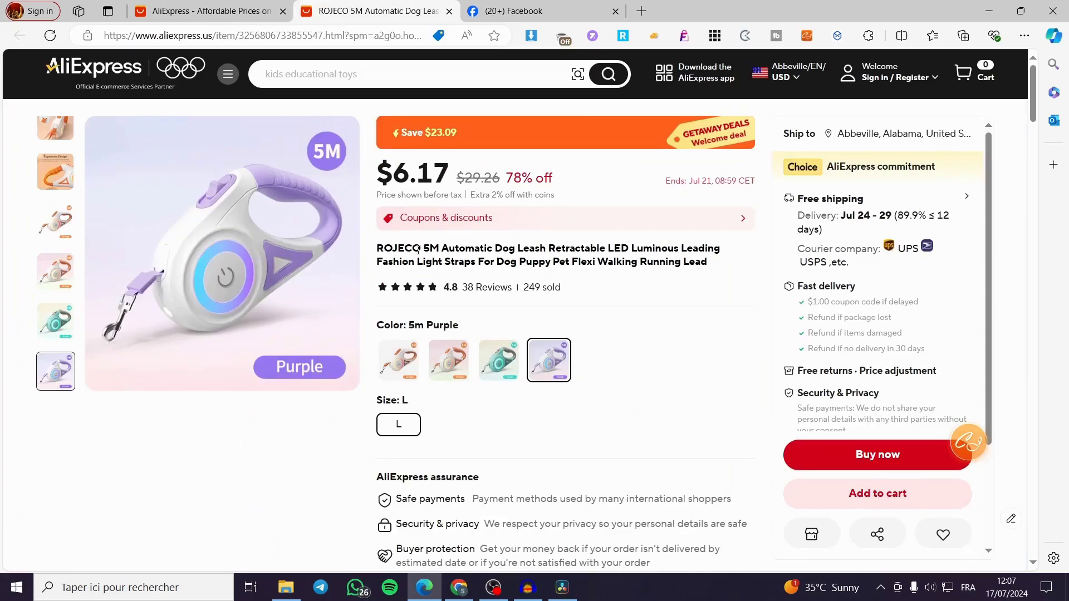
pyautogui.moveTo(421, 248); pyautogui.dragTo(380, 247)
pyautogui.hotkey('ctrl', 'c')
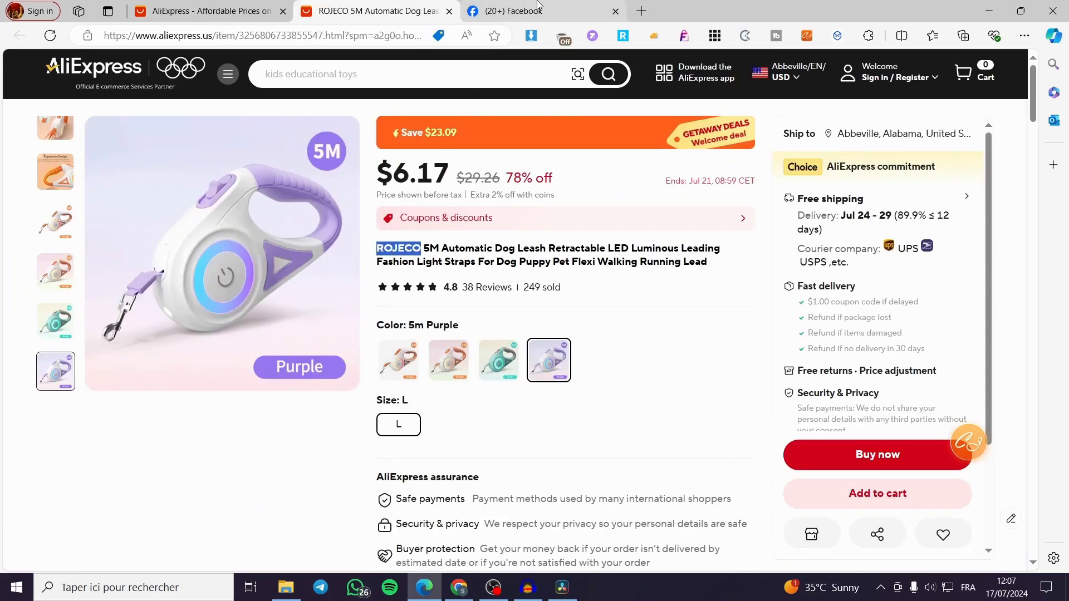
pyautogui.click(512, 11)
pyautogui.hotkey('ctrl', 'v')
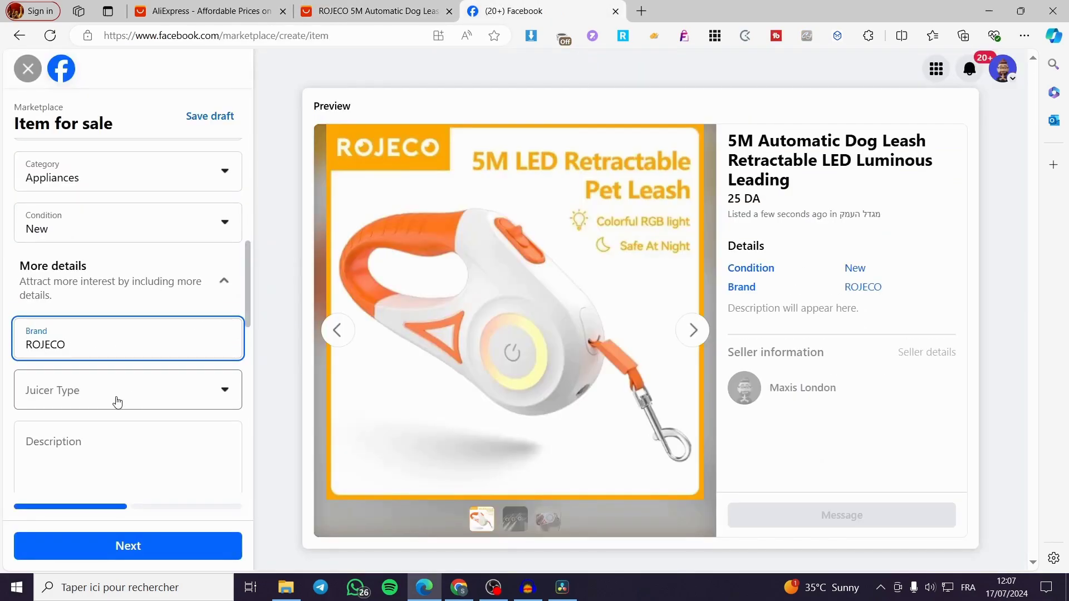
pyautogui.scroll(-5, 172, 315)
pyautogui.click(172, 316)
# Paste the full AliExpress product title into the listing's Description, removing a mistaken title tag.
pyautogui.click(377, 10)
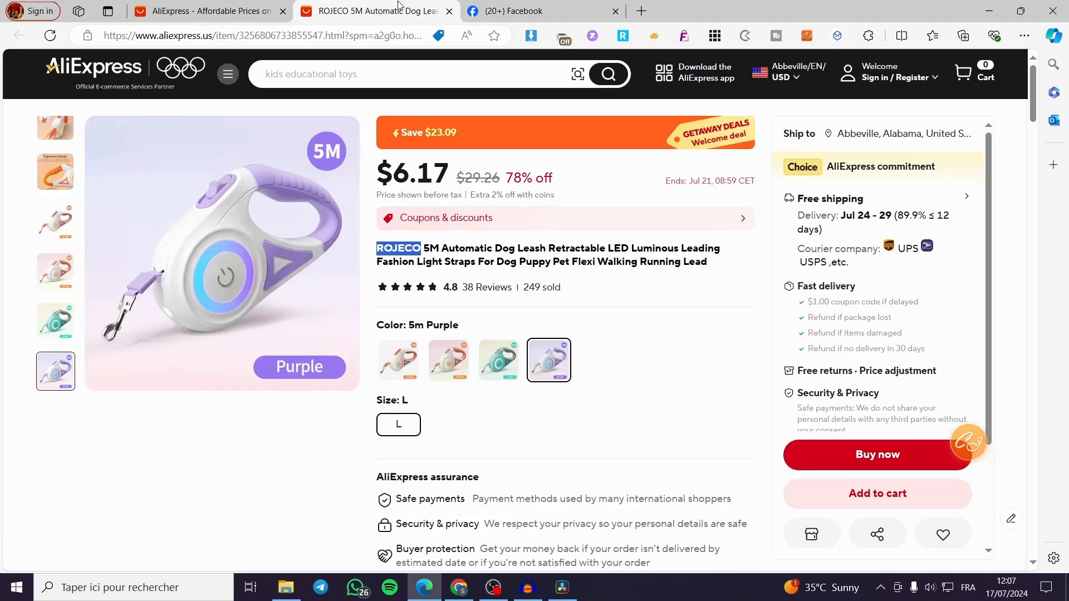
pyautogui.moveTo(735, 273); pyautogui.dragTo(385, 244)
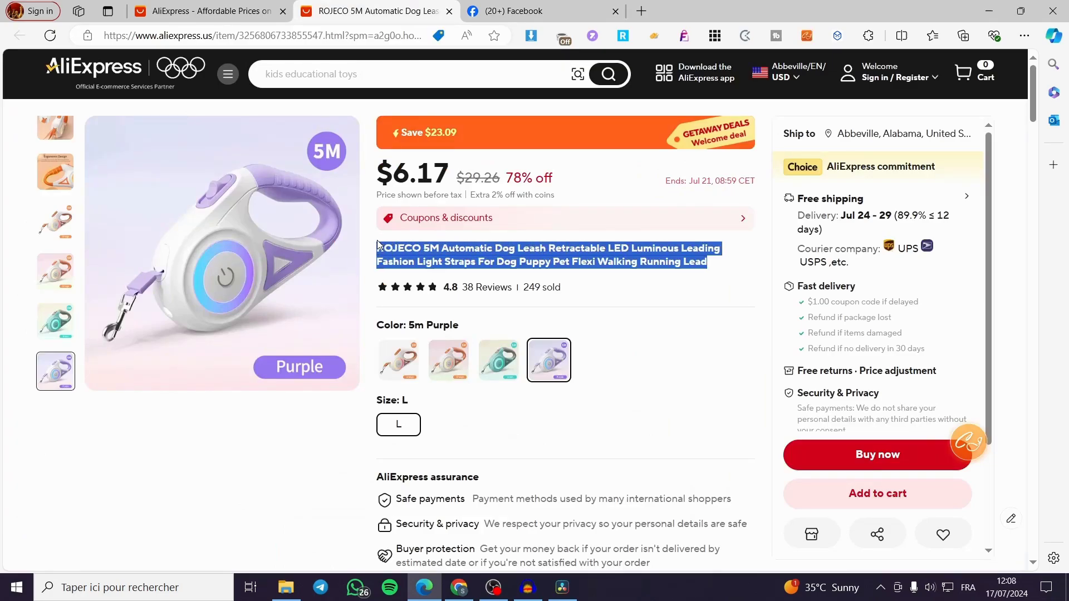
pyautogui.click(513, 10)
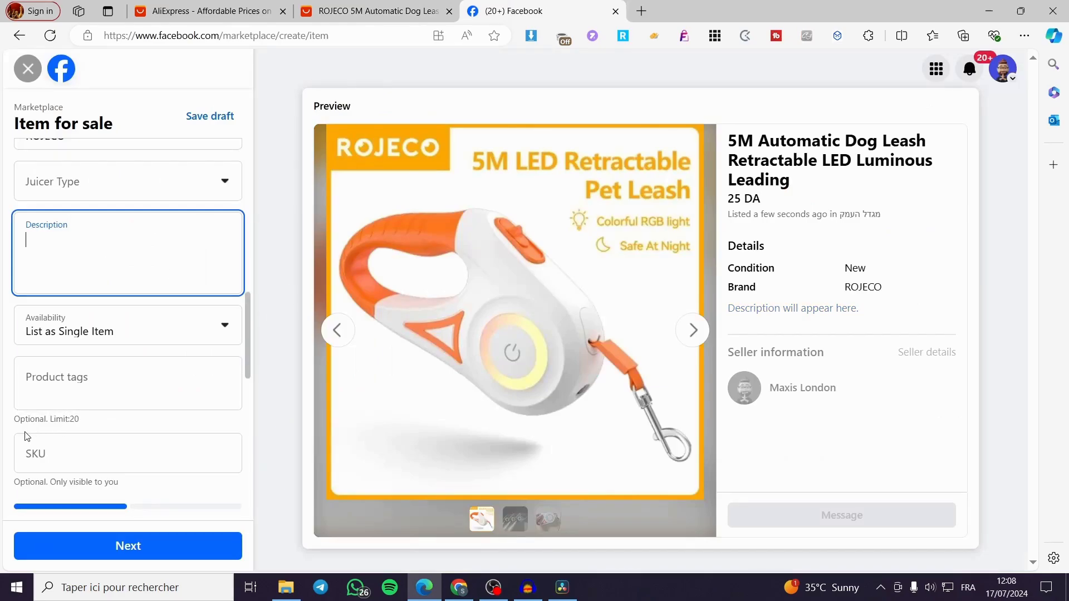
pyautogui.click(63, 372)
pyautogui.hotkey('ctrl', 'v')
pyautogui.press('Return')
pyautogui.click(111, 392)
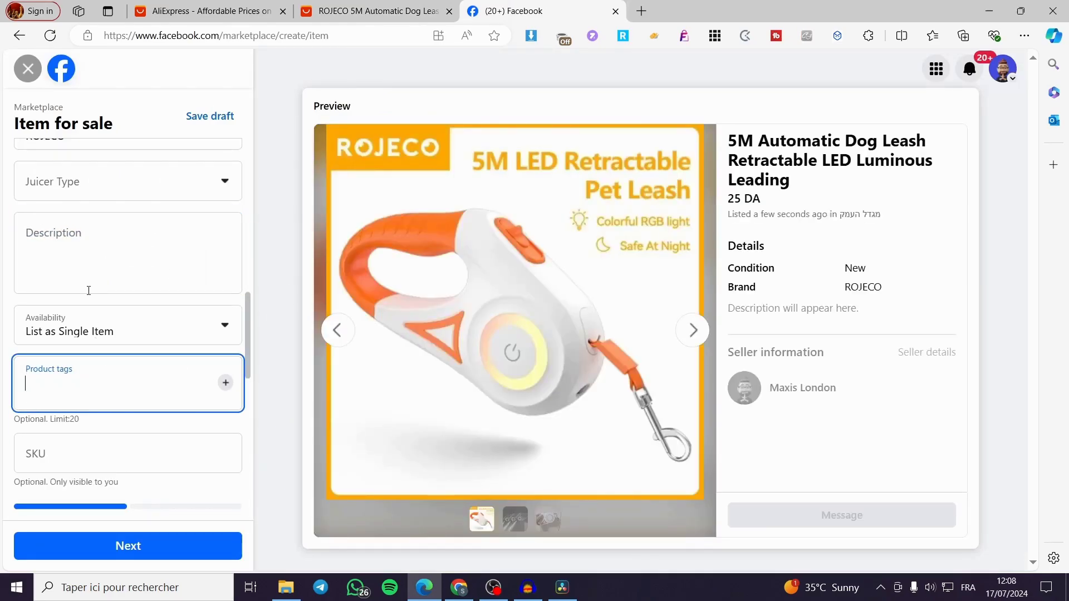
pyautogui.click(84, 242)
pyautogui.hotkey('ctrl', 'v')
# Add Dog Leash and Light Straps as product tags.
pyautogui.click(142, 373)
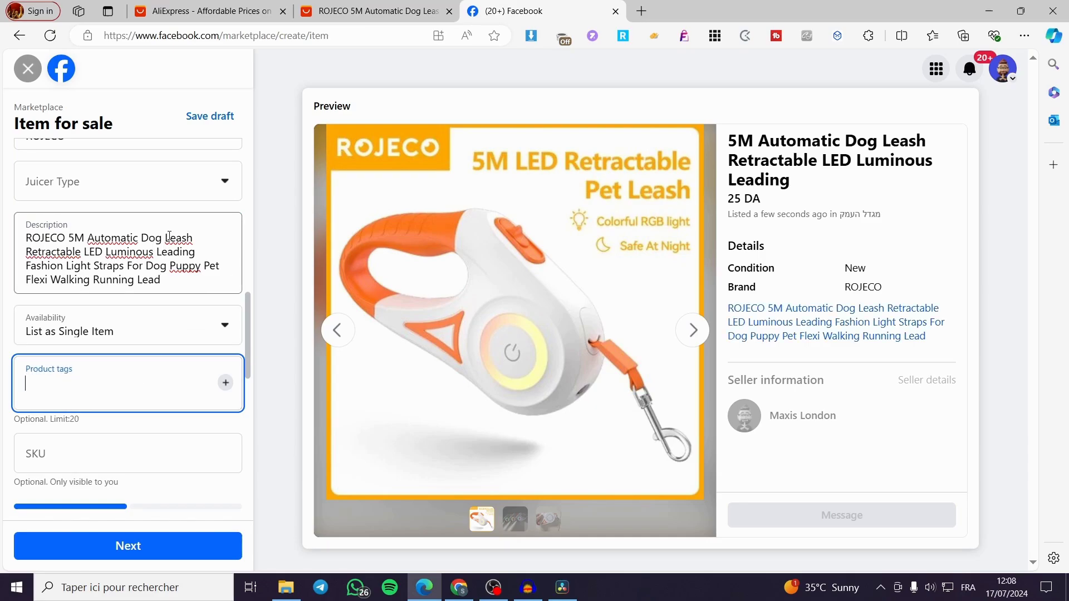
pyautogui.moveTo(142, 239); pyautogui.dragTo(90, 379)
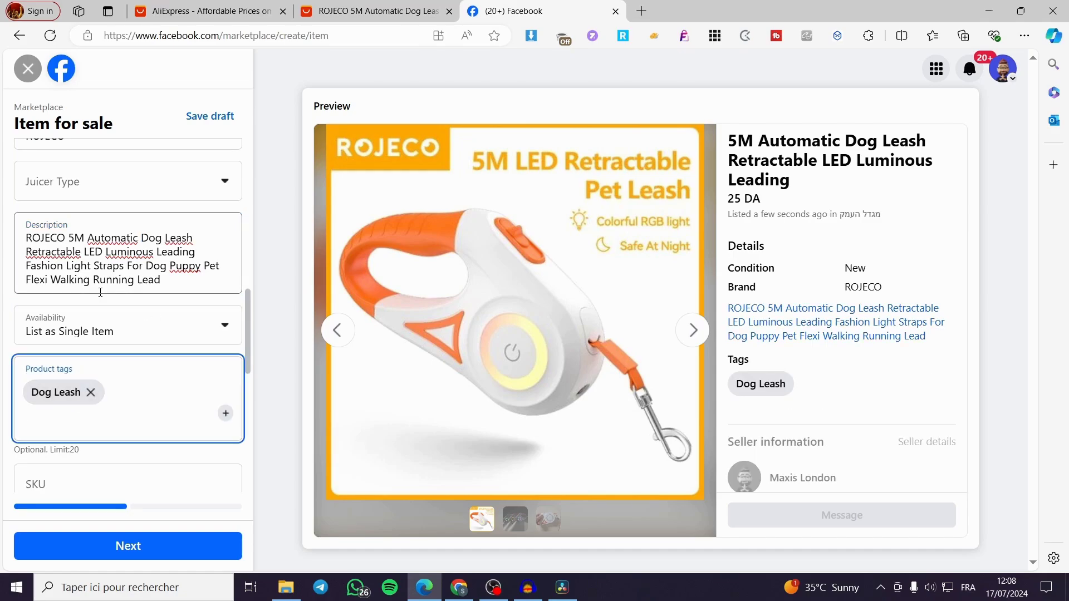
pyautogui.moveTo(65, 267); pyautogui.dragTo(135, 368)
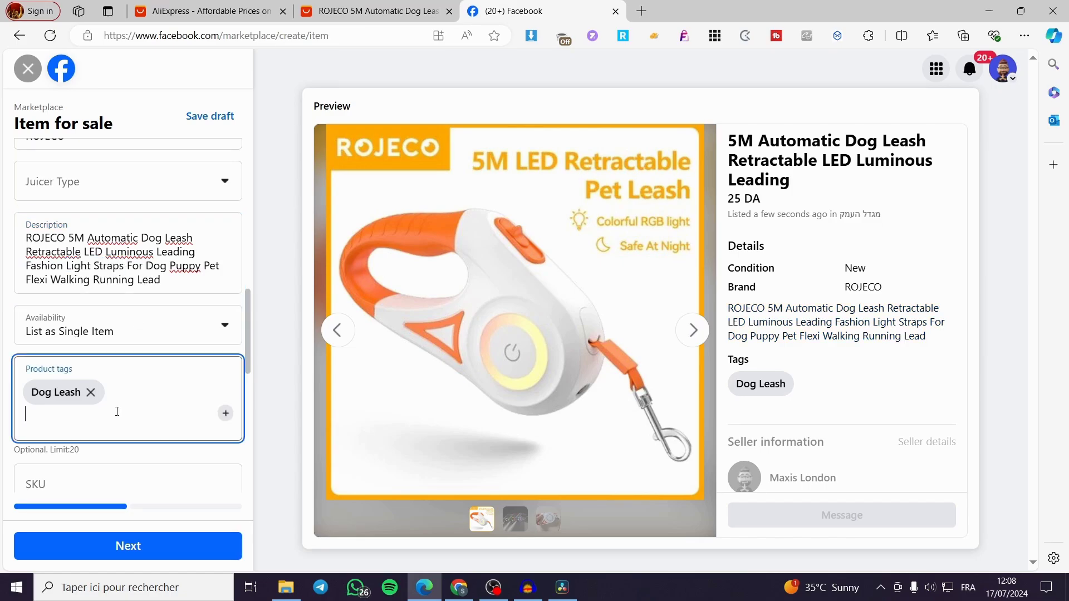
pyautogui.write('Light Straps')
pyautogui.press('Return')
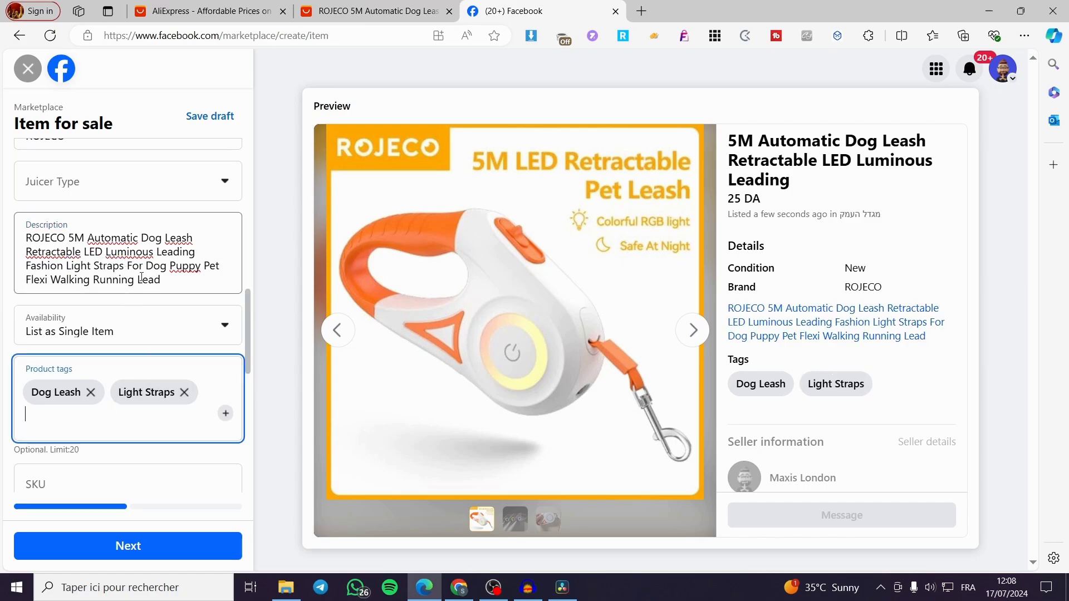
# Add Lead and Pet Flexi Walking as product tags, copied from the description.
pyautogui.moveTo(137, 280); pyautogui.dragTo(170, 280)
pyautogui.hotkey('ctrl', 'c')
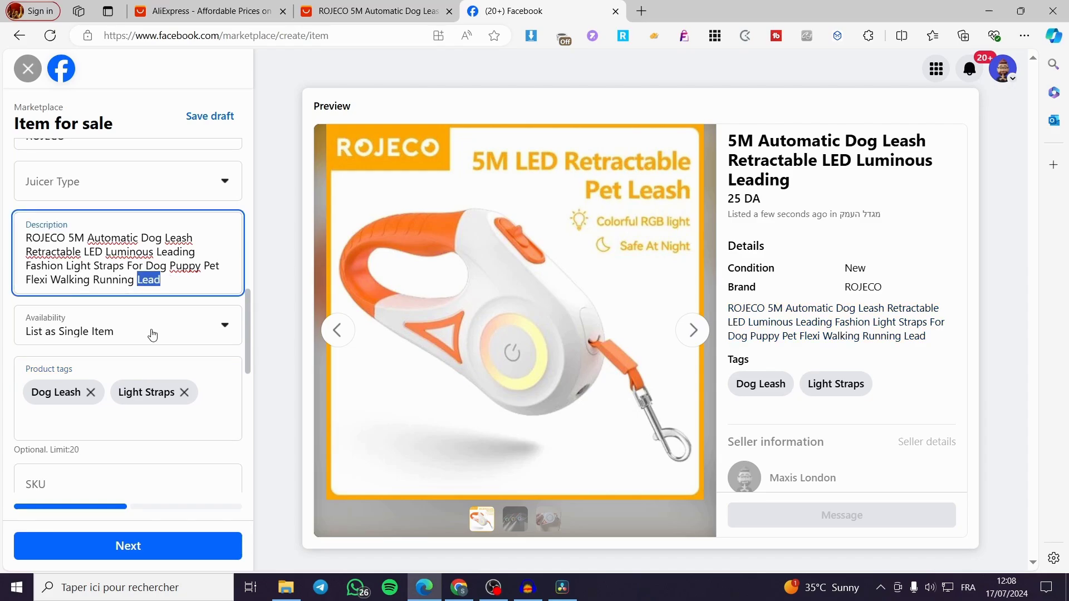
pyautogui.click(120, 434)
pyautogui.hotkey('ctrl', 'v')
pyautogui.press('Return')
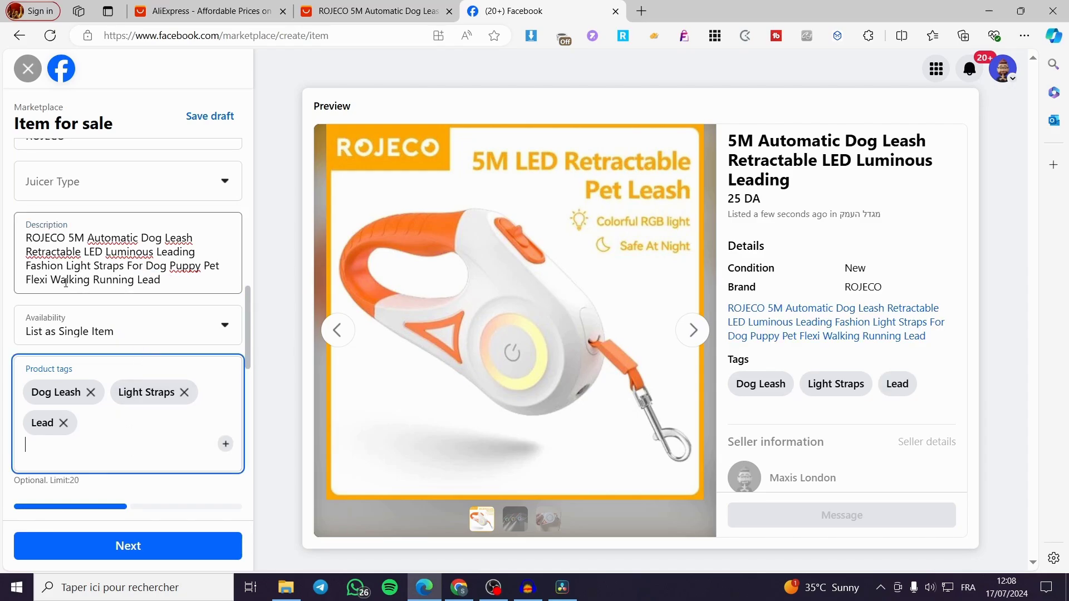
pyautogui.moveTo(203, 266); pyautogui.dragTo(90, 282)
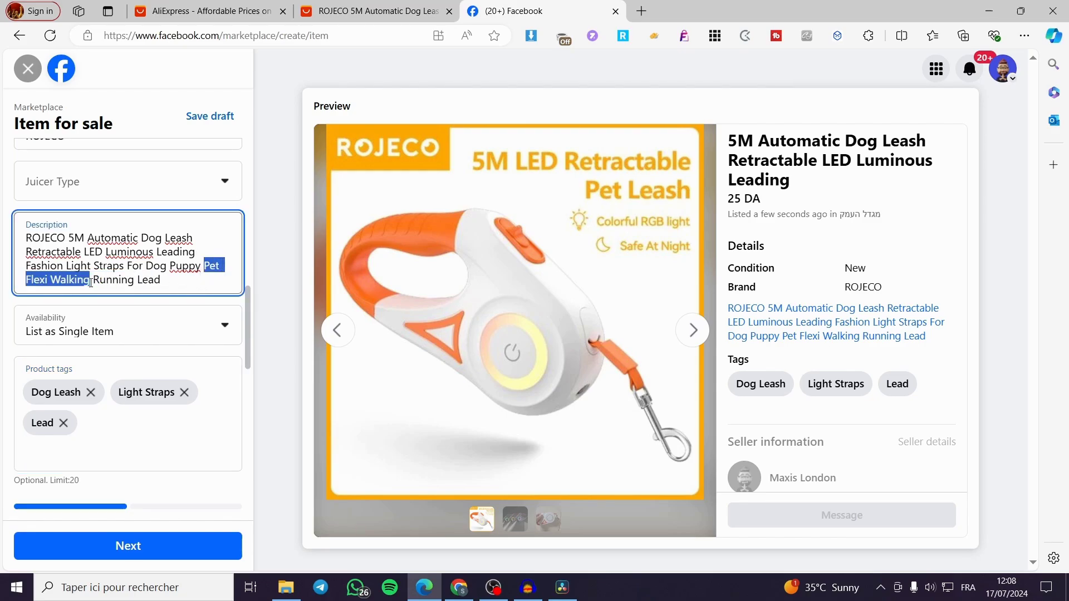
pyautogui.hotkey('ctrl', 'c')
pyautogui.click(136, 434)
pyautogui.hotkey('ctrl', 'v')
pyautogui.press('Return')
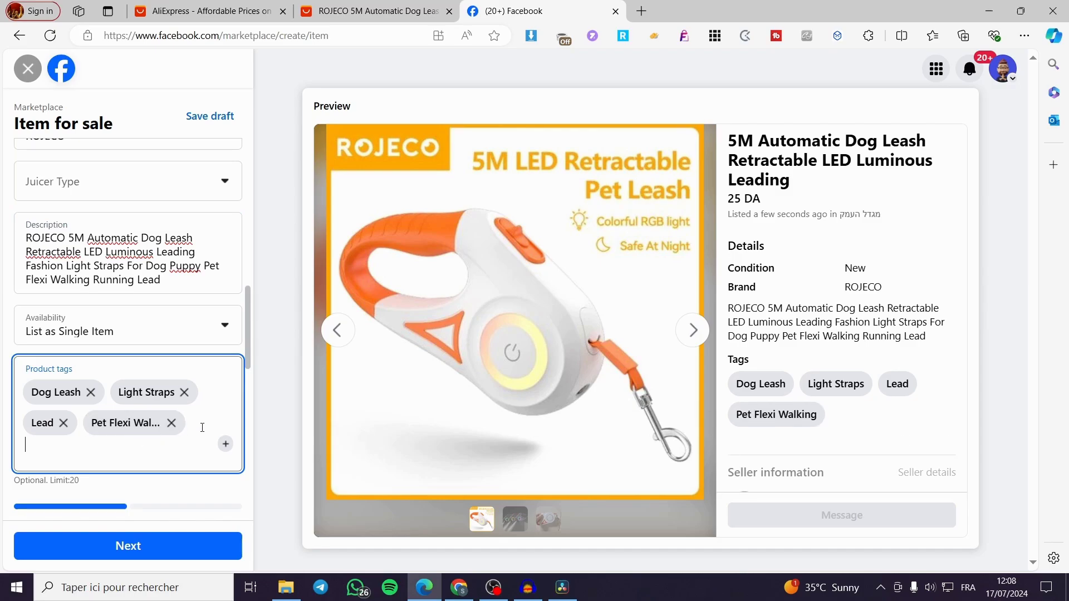
pyautogui.scroll(-3, 178, 423)
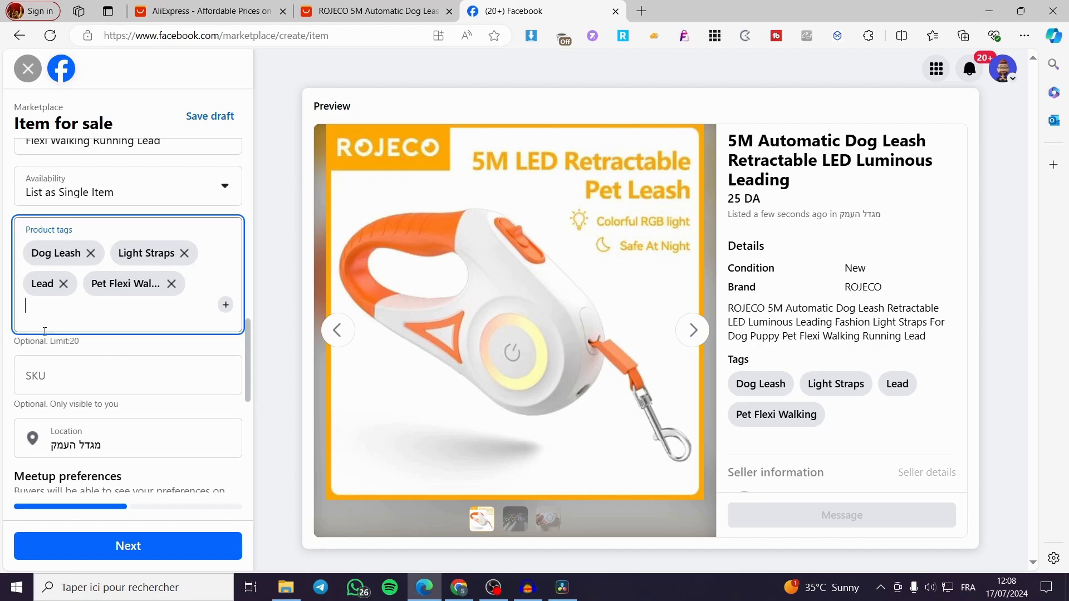
pyautogui.moveTo(79, 340); pyautogui.dragTo(55, 342)
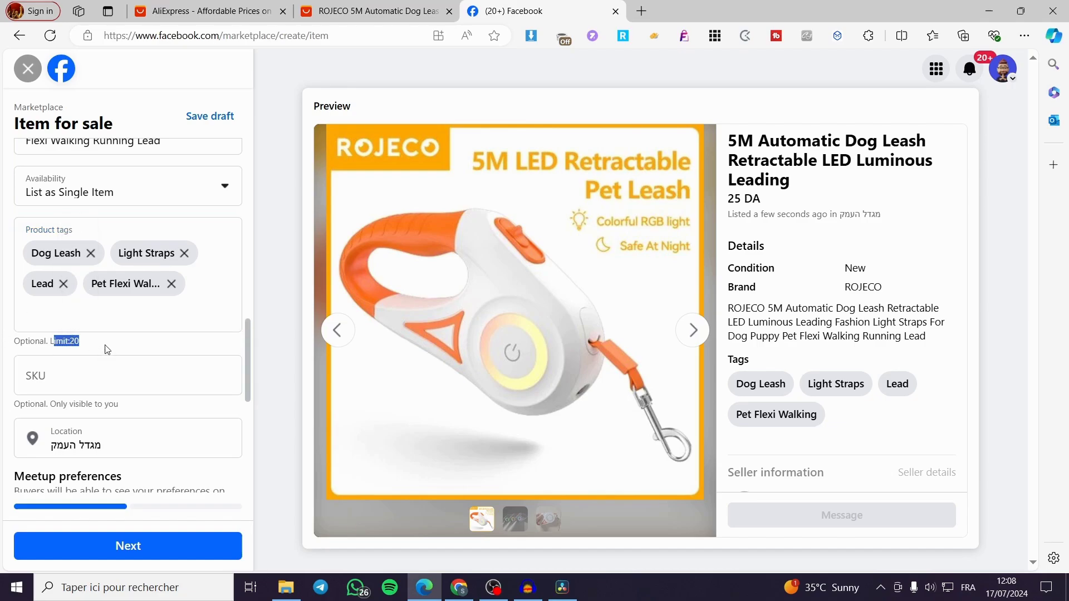
pyautogui.scroll(-4, 57, 223)
pyautogui.scroll(-3, 66, 222)
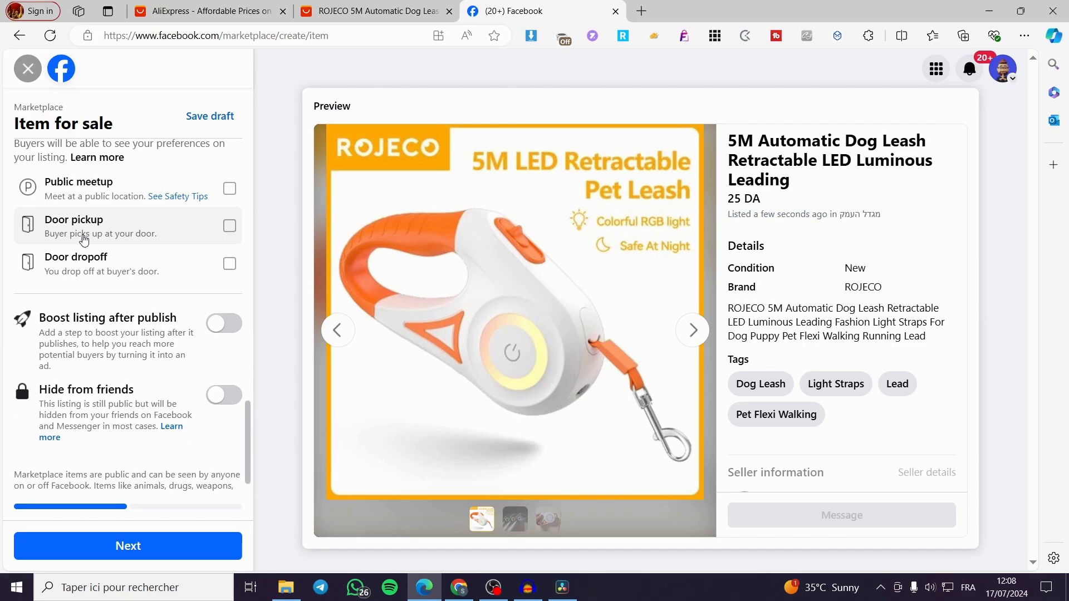
pyautogui.scroll(1, 99, 227)
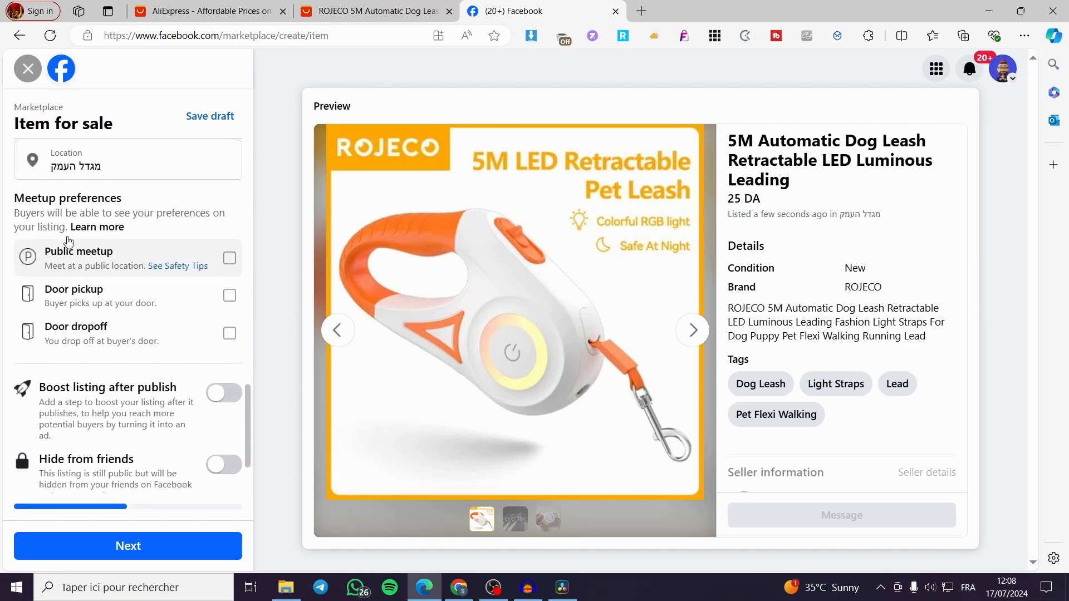
pyautogui.scroll(-1, 93, 220)
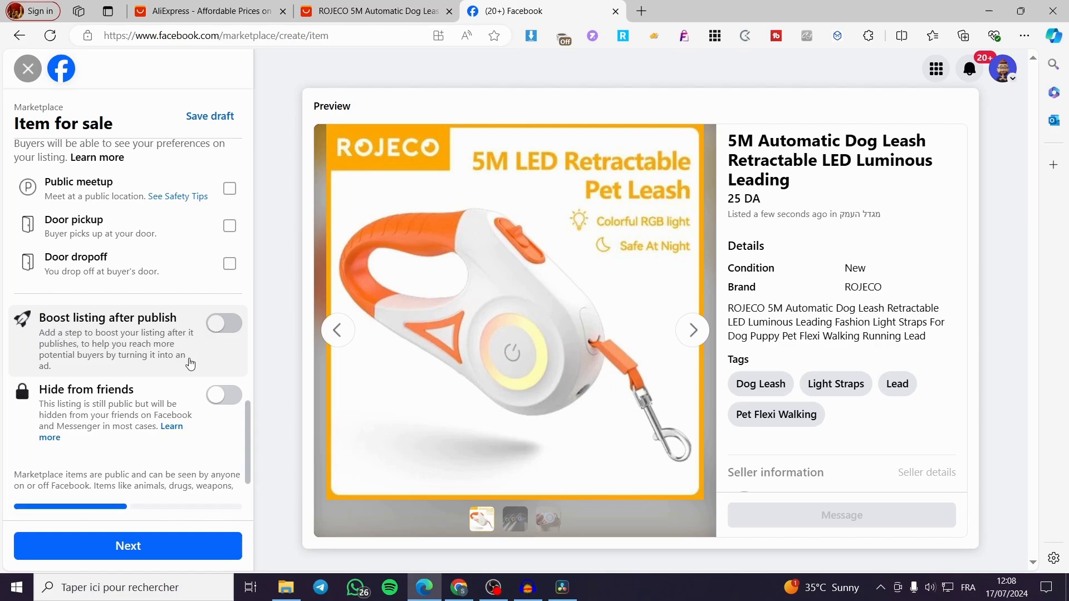
pyautogui.click(229, 394)
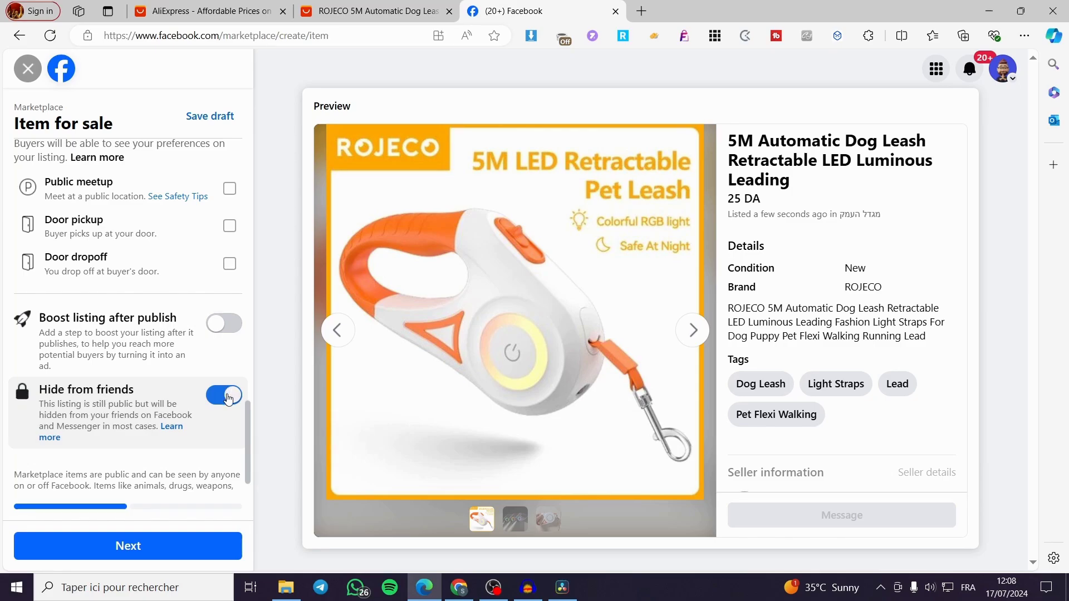
pyautogui.click(229, 396)
pyautogui.scroll(-1, 167, 384)
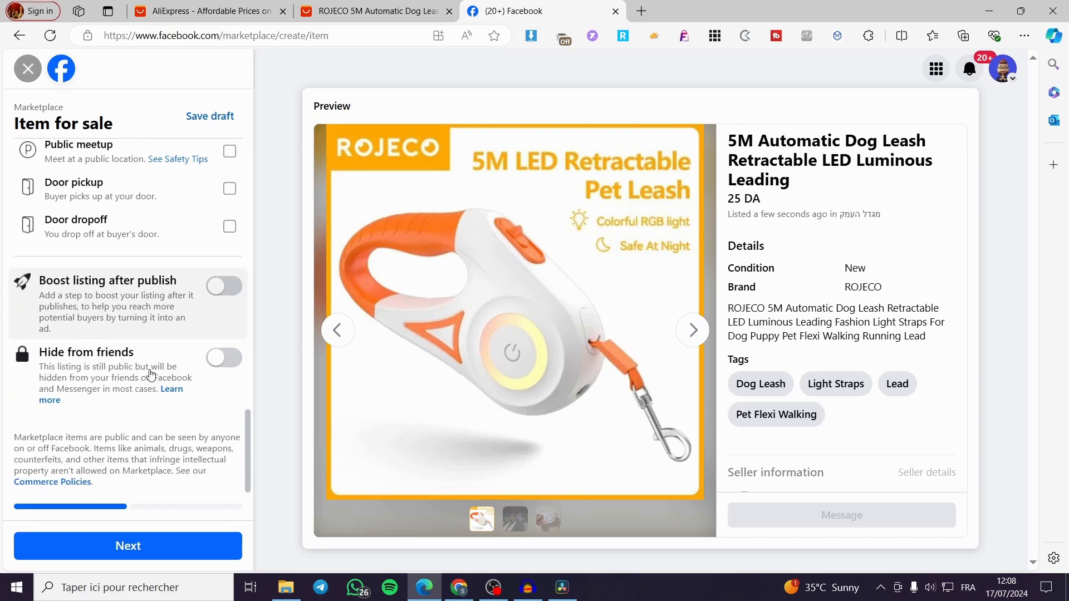
# Publish the 5M Automatic Dog Leash listing at 25 DA, scrolling the suggested groups while it publishes.
pyautogui.click(138, 547)
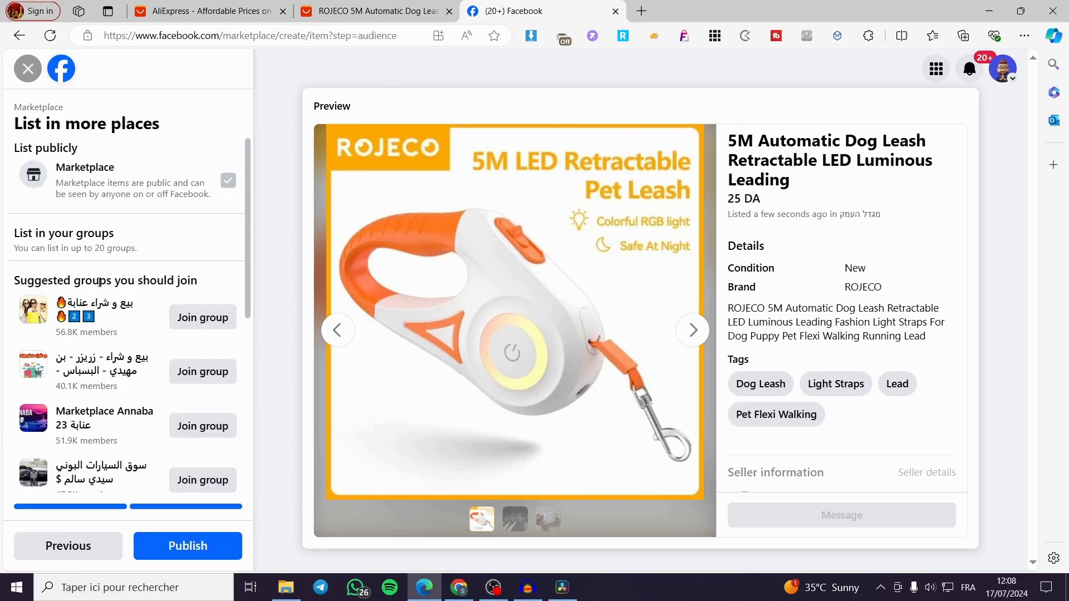
pyautogui.click(203, 546)
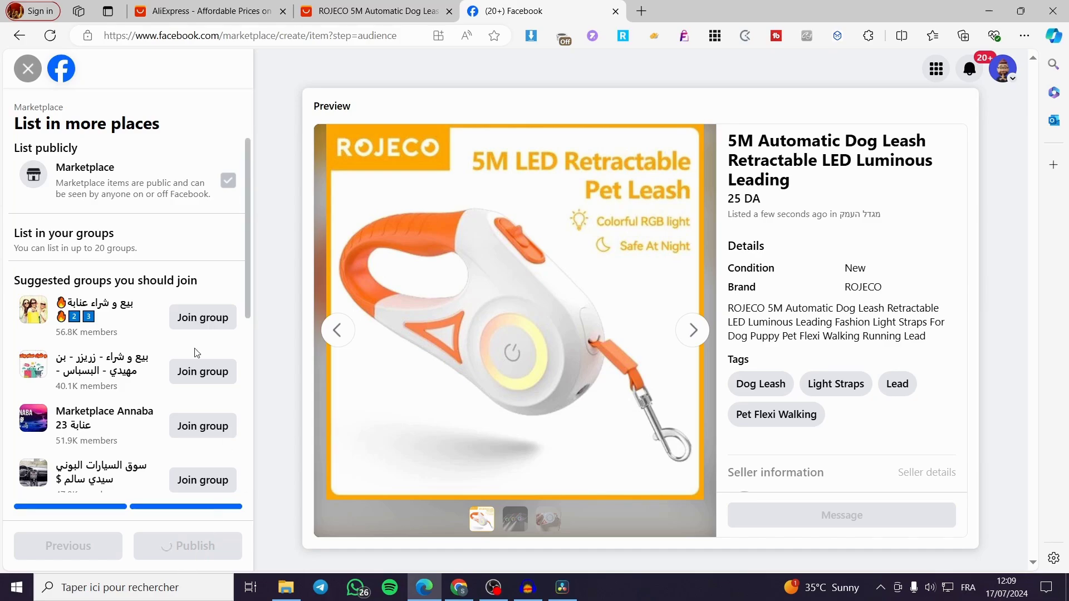
pyautogui.scroll(-5, 217, 390)
pyautogui.scroll(6, 186, 361)
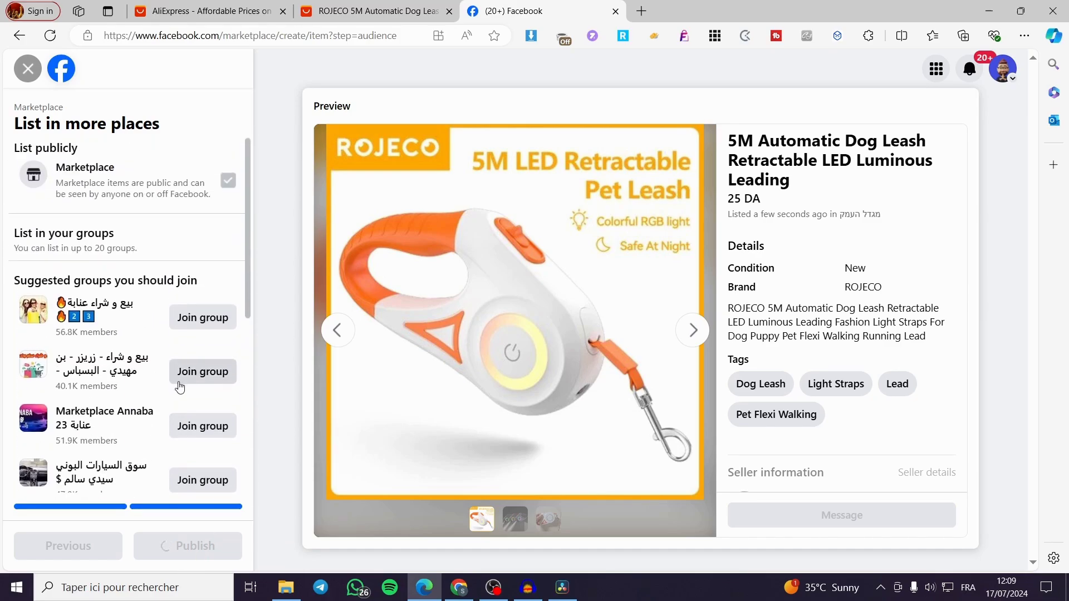
pyautogui.scroll(-3, 189, 250)
pyautogui.scroll(-3, 178, 284)
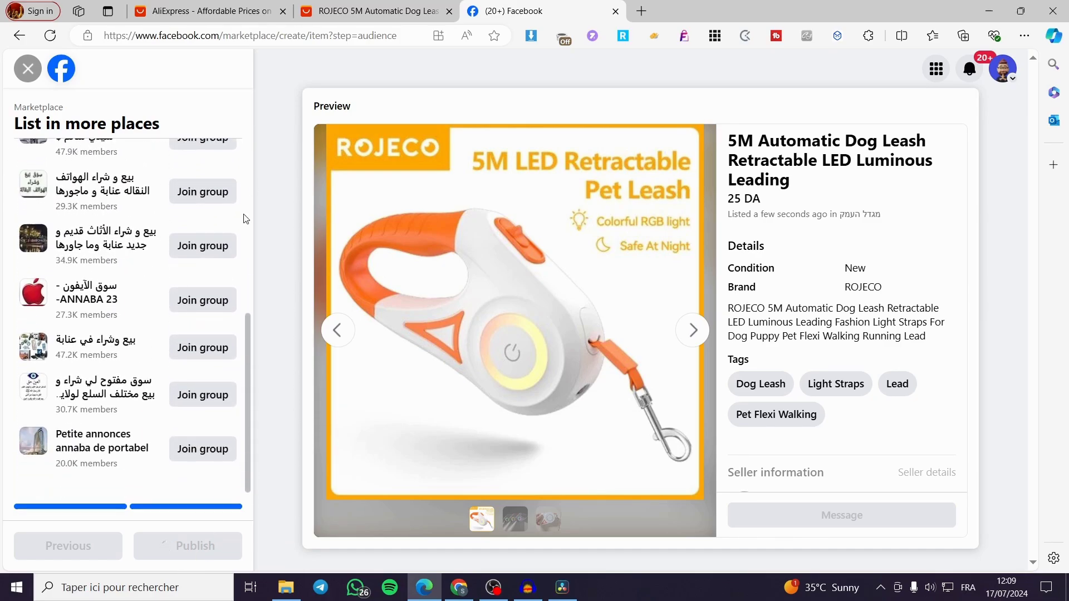
pyautogui.scroll(10, 223, 223)
# Bring up the ROJECO leash page on AliExpress and deselect its product title.
pyautogui.click(378, 10)
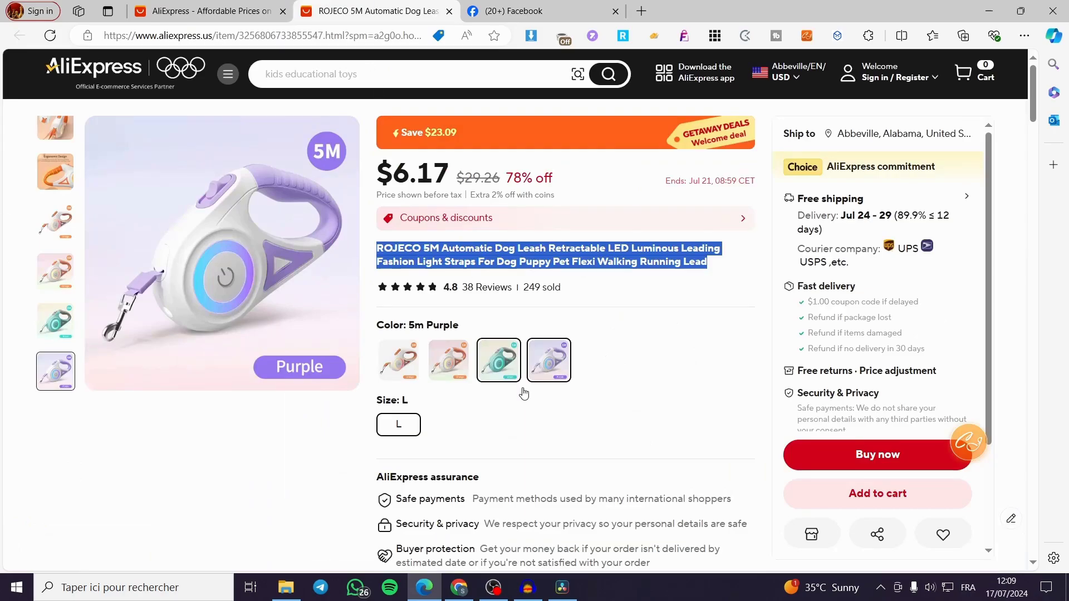
pyautogui.click(635, 387)
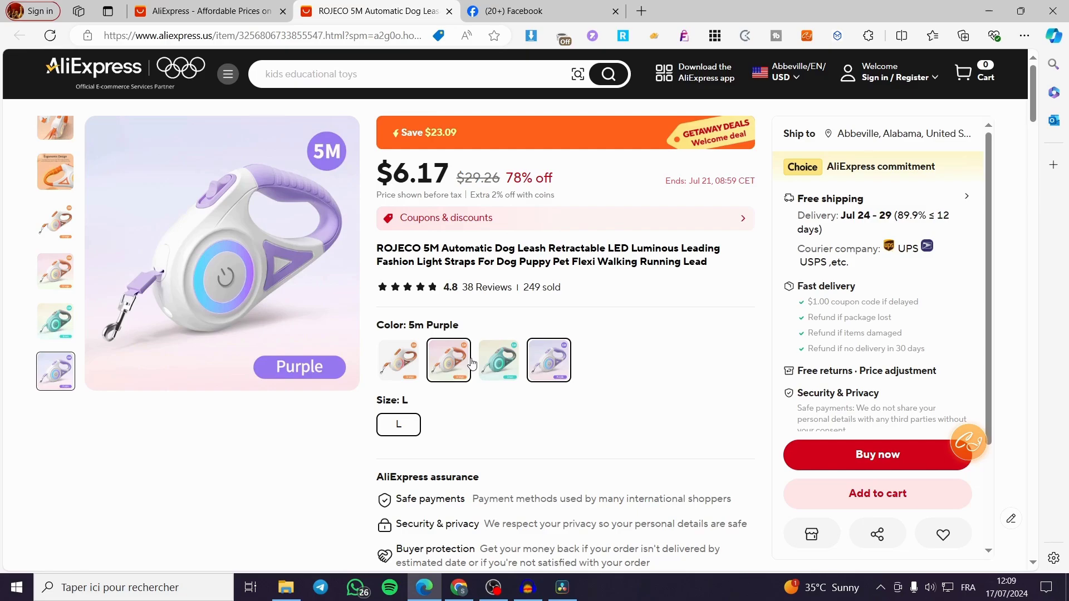
# Open the new leash listing for editing from the Marketplace Selling page.
pyautogui.click(515, 11)
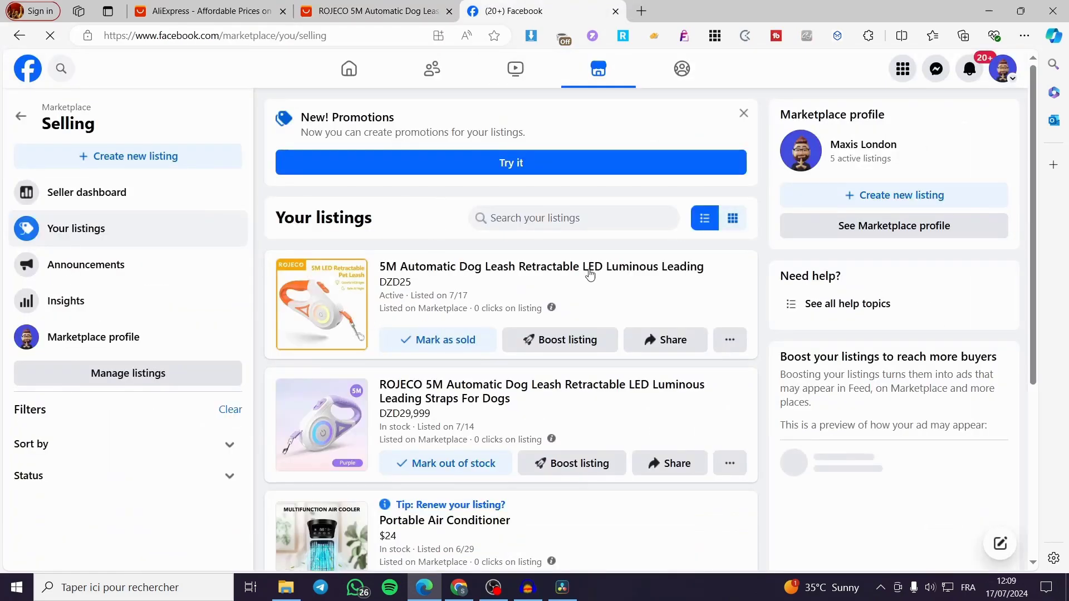
pyautogui.click(739, 342)
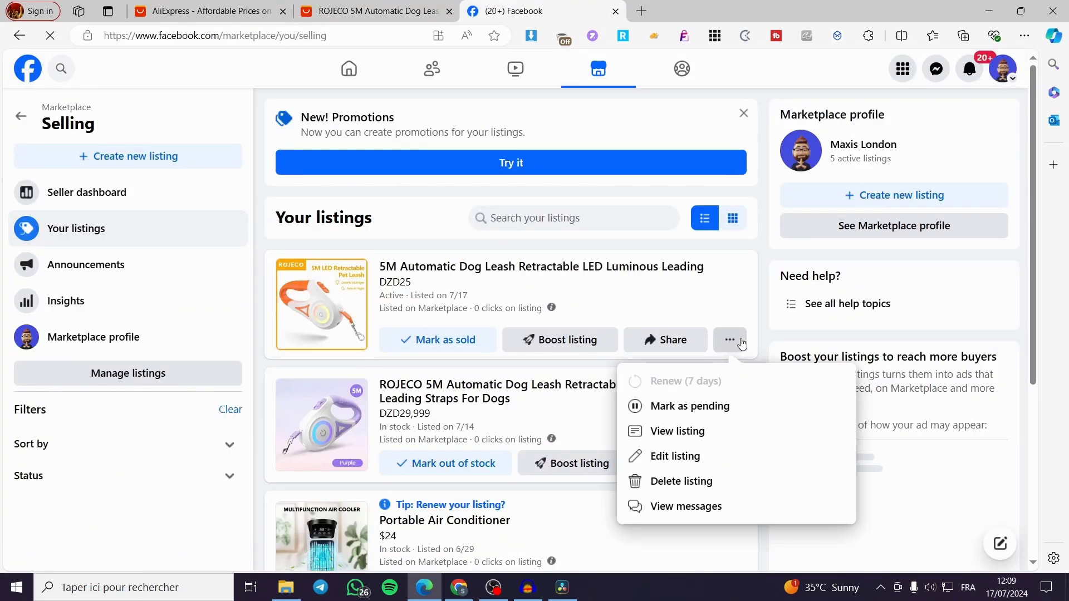
pyautogui.click(698, 455)
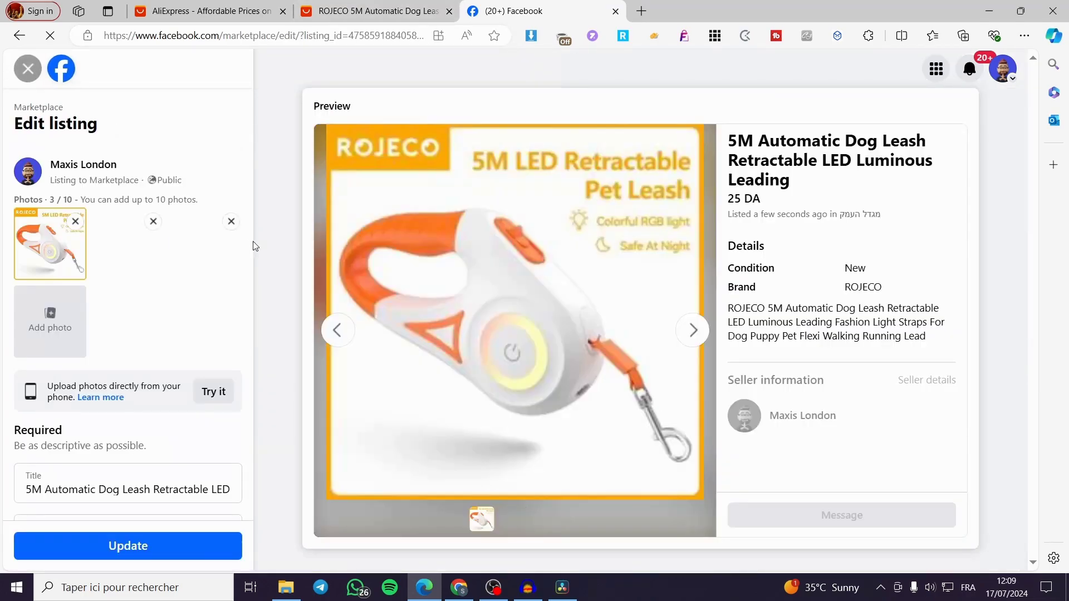
pyautogui.scroll(-2, 167, 234)
pyautogui.scroll(2, 144, 234)
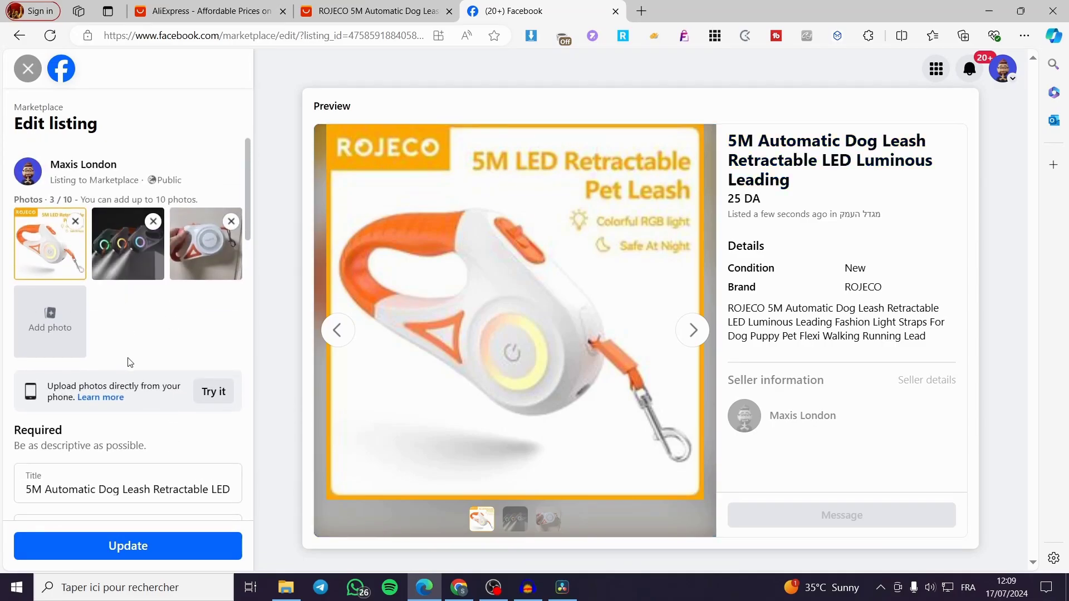
pyautogui.scroll(-3, 93, 401)
# Append '3 Colors available' to the listing title and update the listing.
pyautogui.click(179, 281)
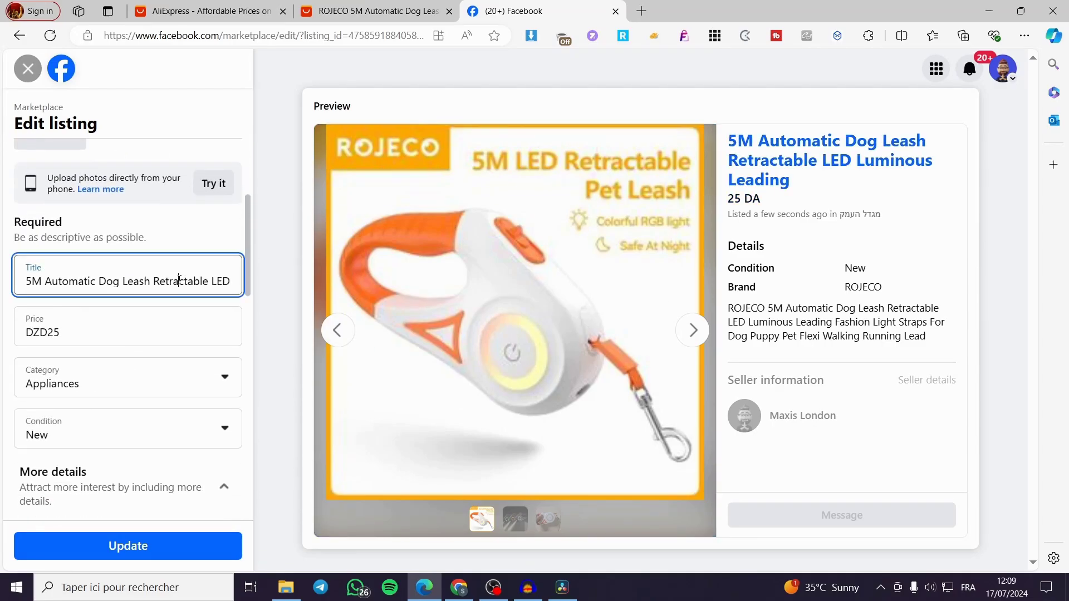
pyautogui.press('Right')
pyautogui.press('Right')
pyautogui.press('Right')
pyautogui.press('Right')
pyautogui.press('Right')
pyautogui.press('Right')
pyautogui.press('Right')
pyautogui.press('Right')
pyautogui.press('Right')
pyautogui.press('Right')
pyautogui.press('Right')
pyautogui.press('Right')
pyautogui.press('Right')
pyautogui.press('Right')
pyautogui.press('Right')
pyautogui.press('Right')
pyautogui.press('Right')
pyautogui.press('Right')
pyautogui.press('Right')
pyautogui.press('Right')
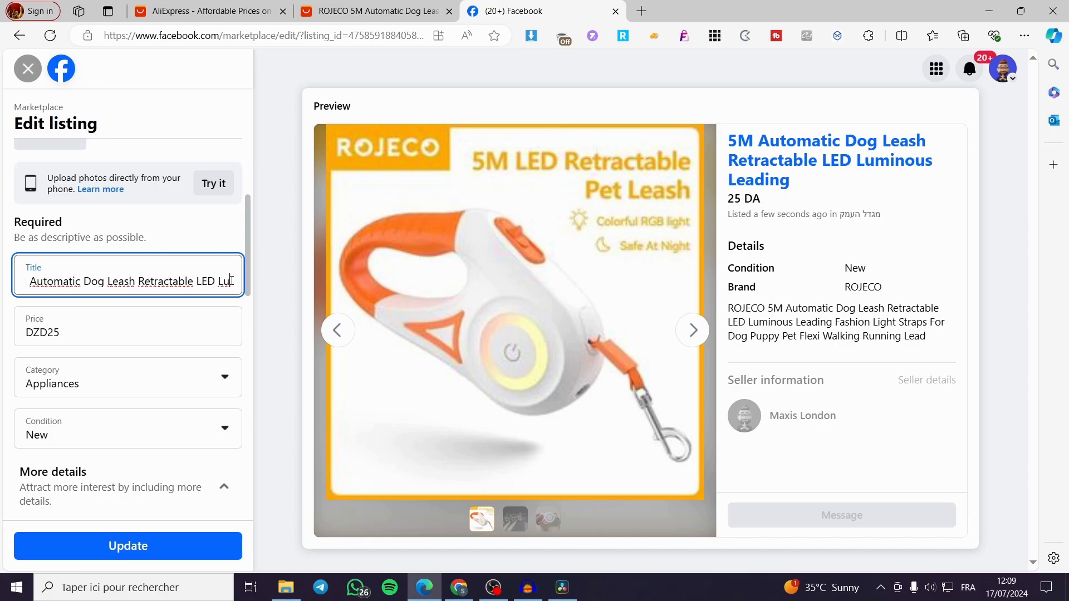
pyautogui.write('3')
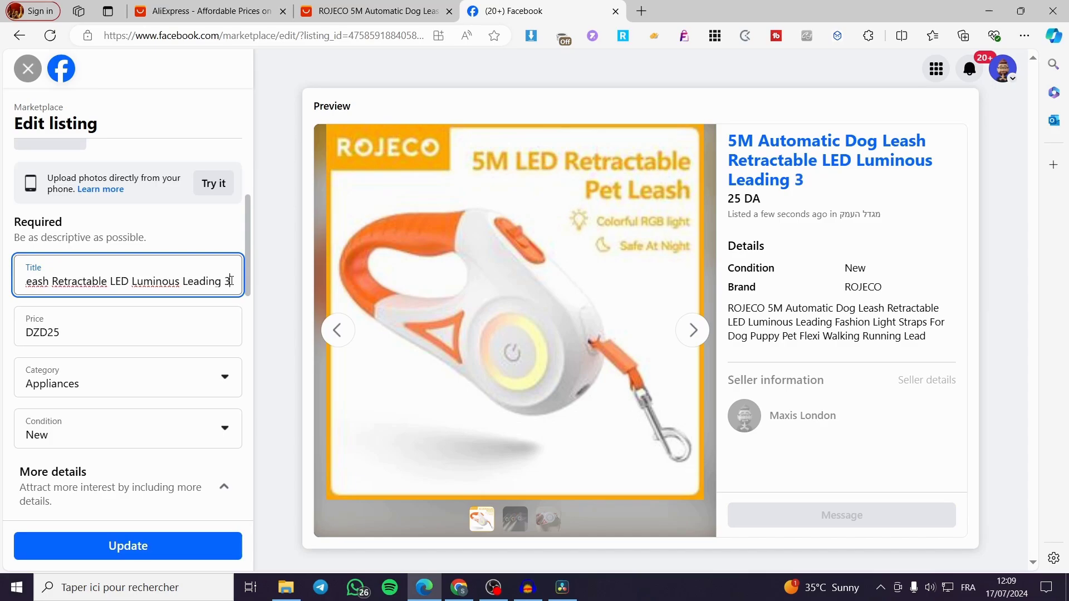
pyautogui.write(' Color')
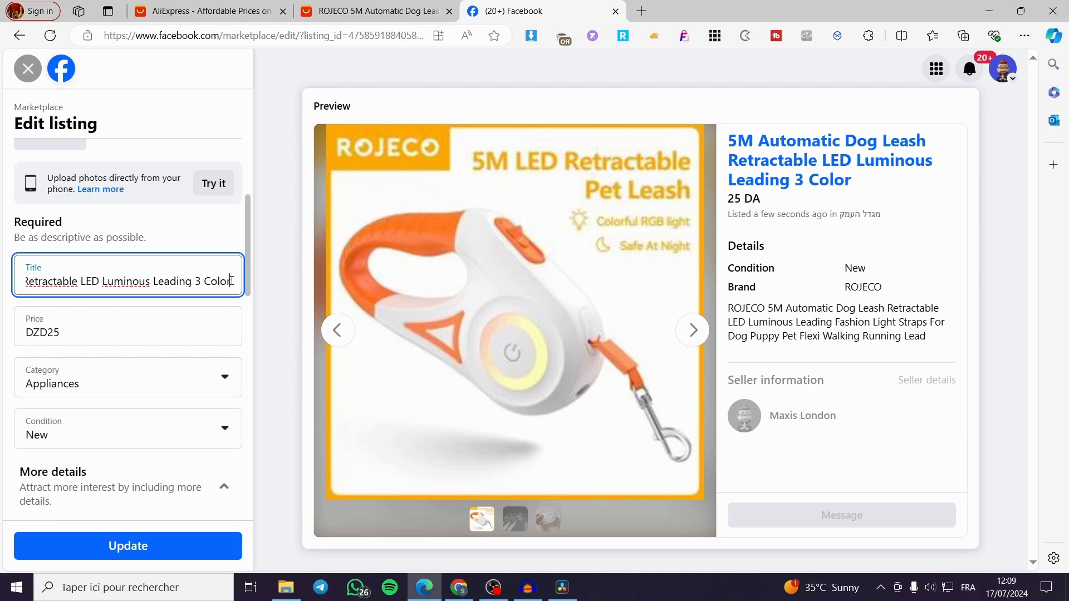
pyautogui.write('s avai')
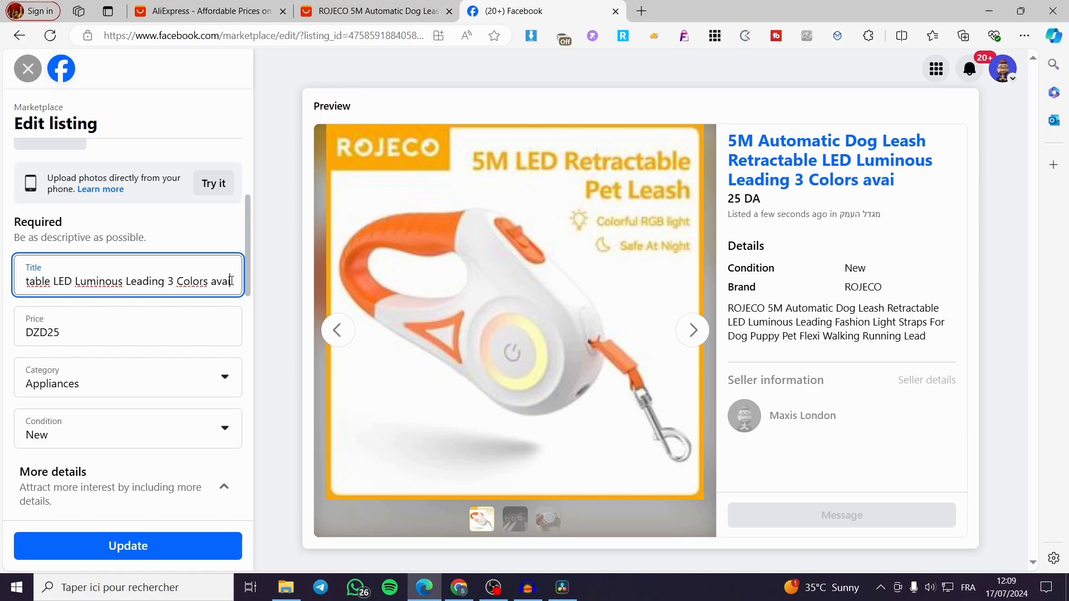
pyautogui.write('lable')
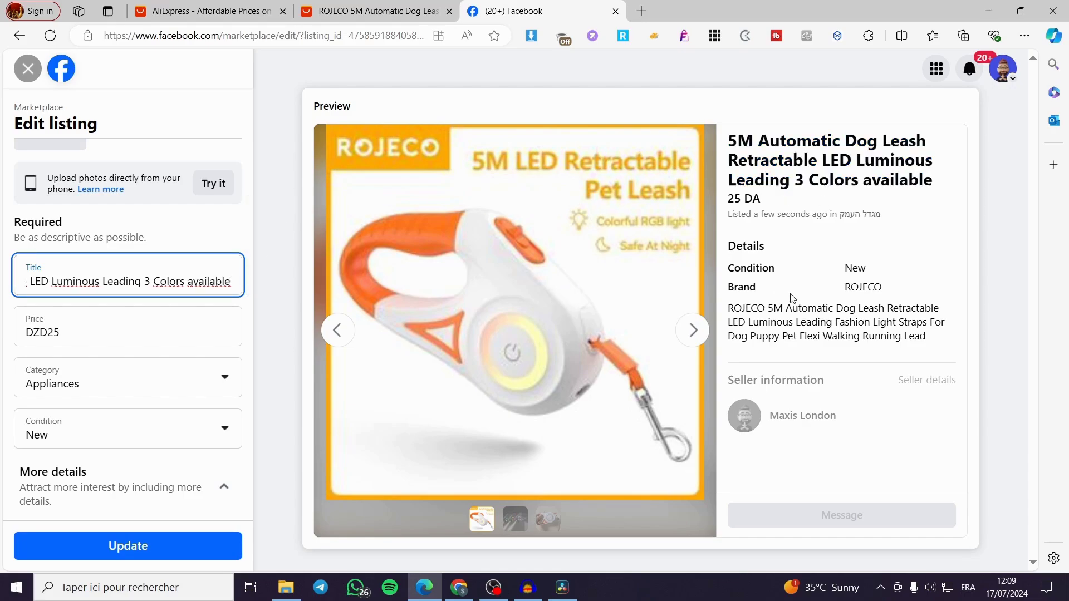
pyautogui.press('Return')
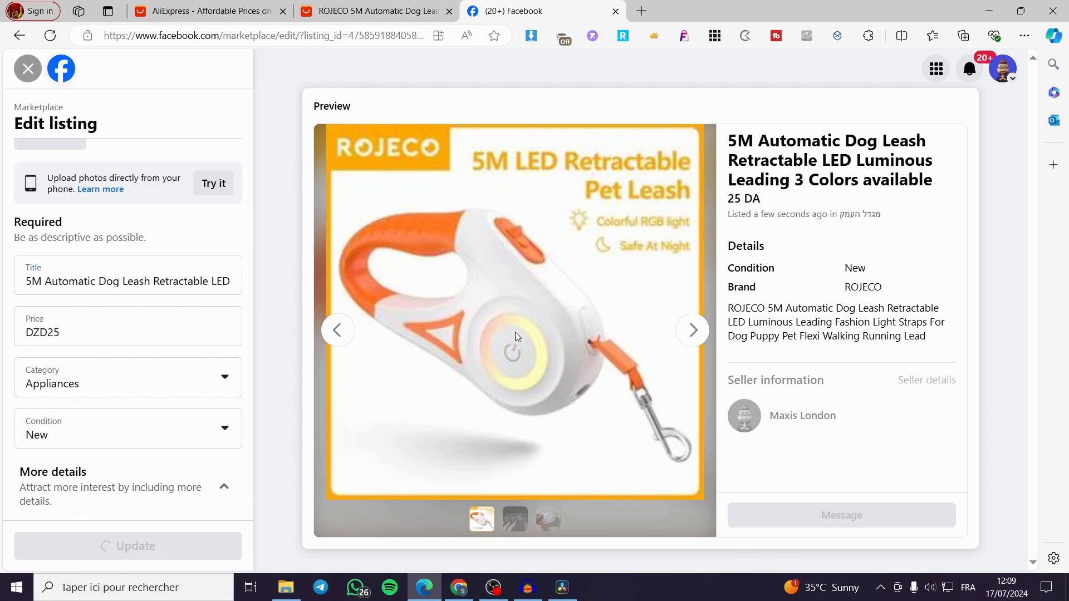
pyautogui.scroll(4, 129, 422)
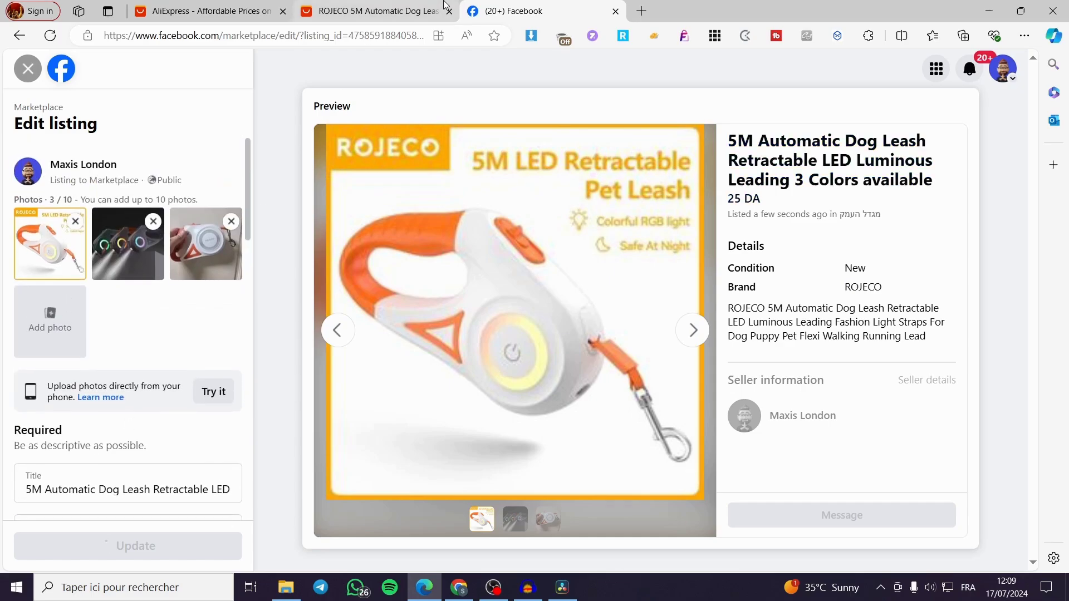
pyautogui.click(352, 5)
# Review the boost setup: DA140.00 daily for 3 days, 420.00 DA total, Advantage+ placements.
pyautogui.click(507, 10)
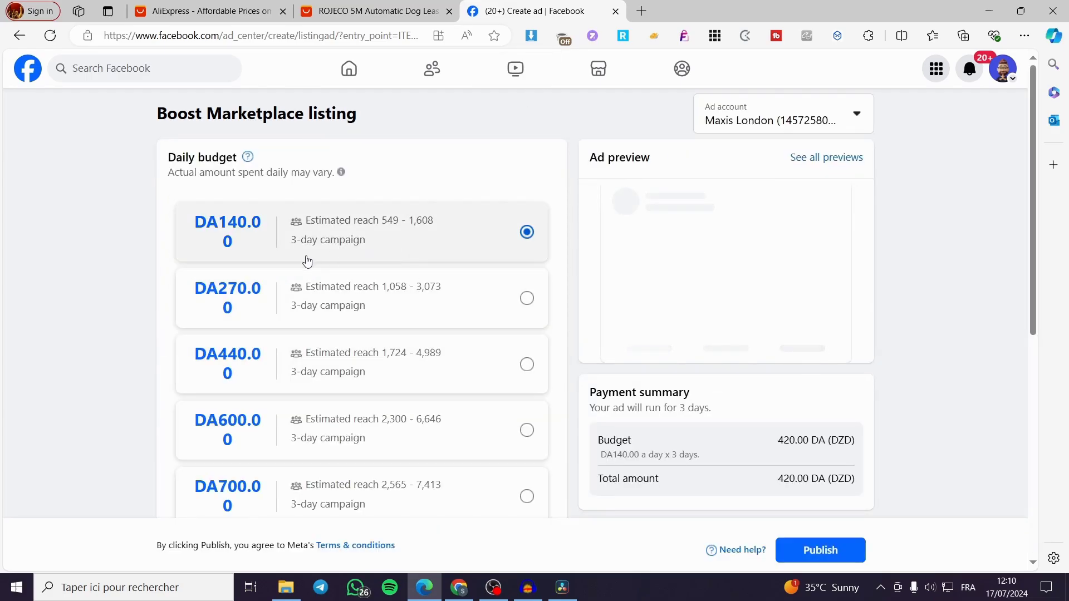
pyautogui.scroll(-3, 390, 242)
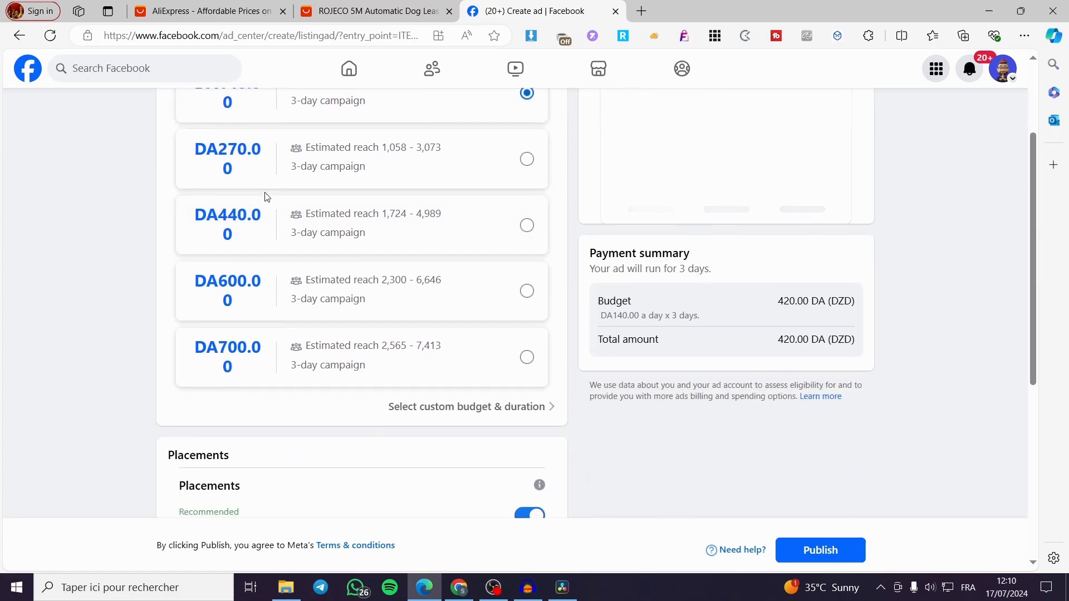
pyautogui.scroll(-2, 348, 308)
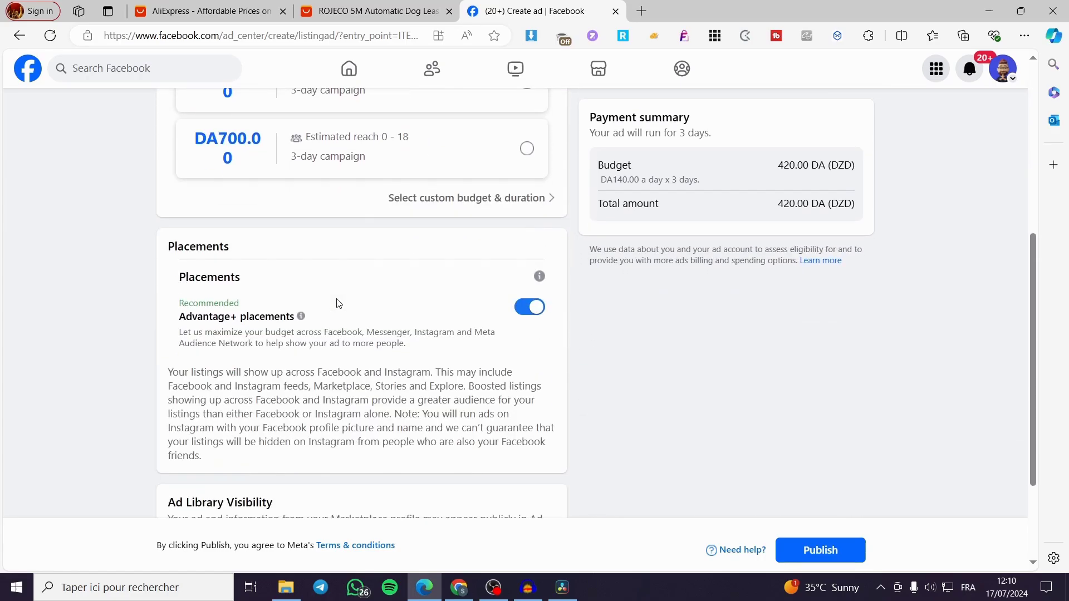
pyautogui.scroll(-1, 486, 226)
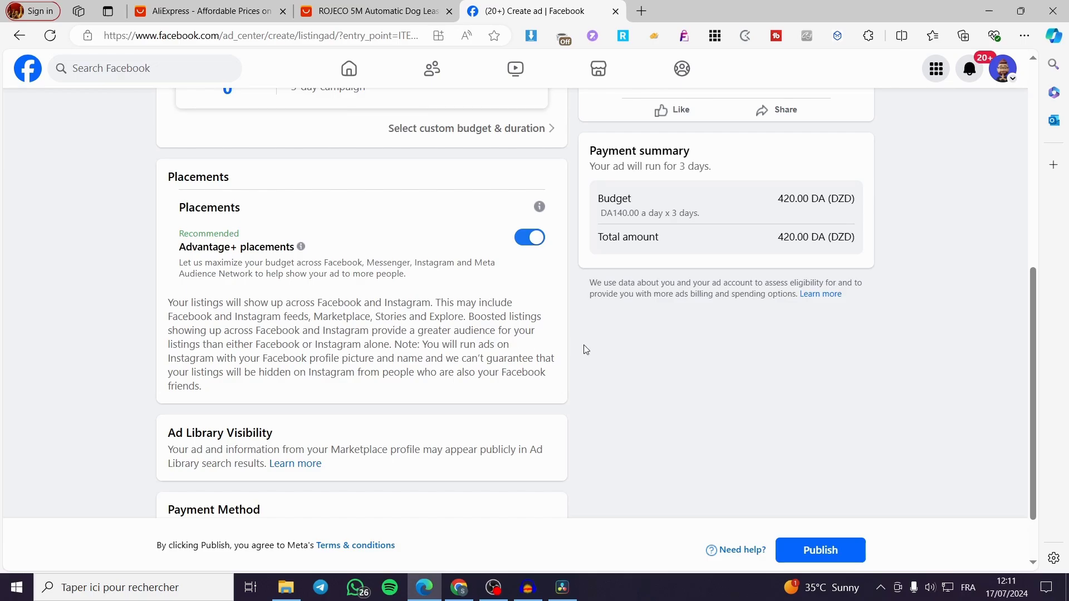
pyautogui.scroll(7, 586, 350)
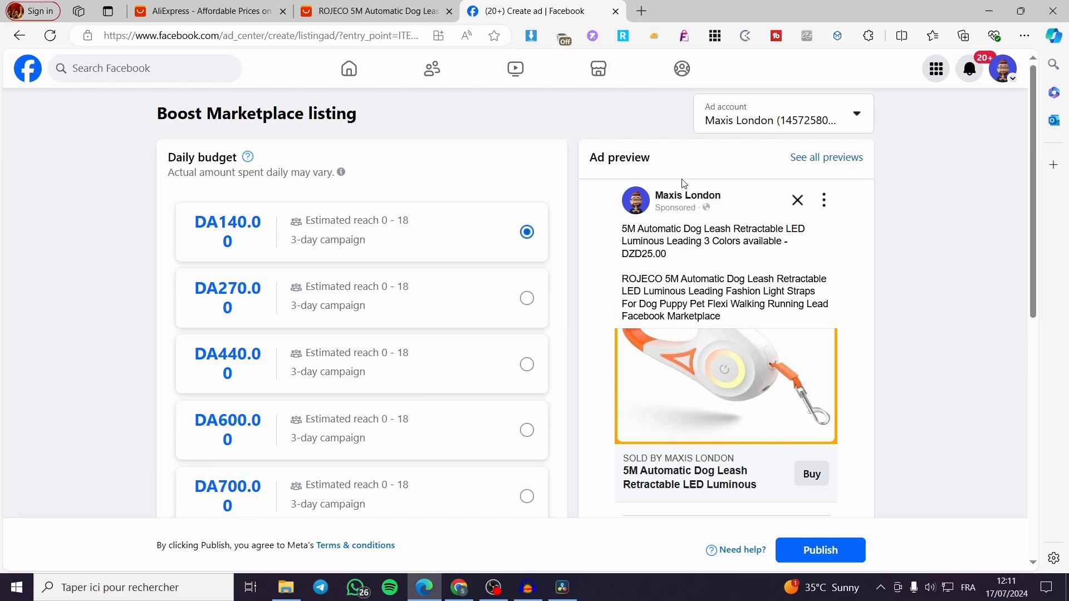
pyautogui.scroll(-4, 696, 261)
pyautogui.scroll(5, 854, 333)
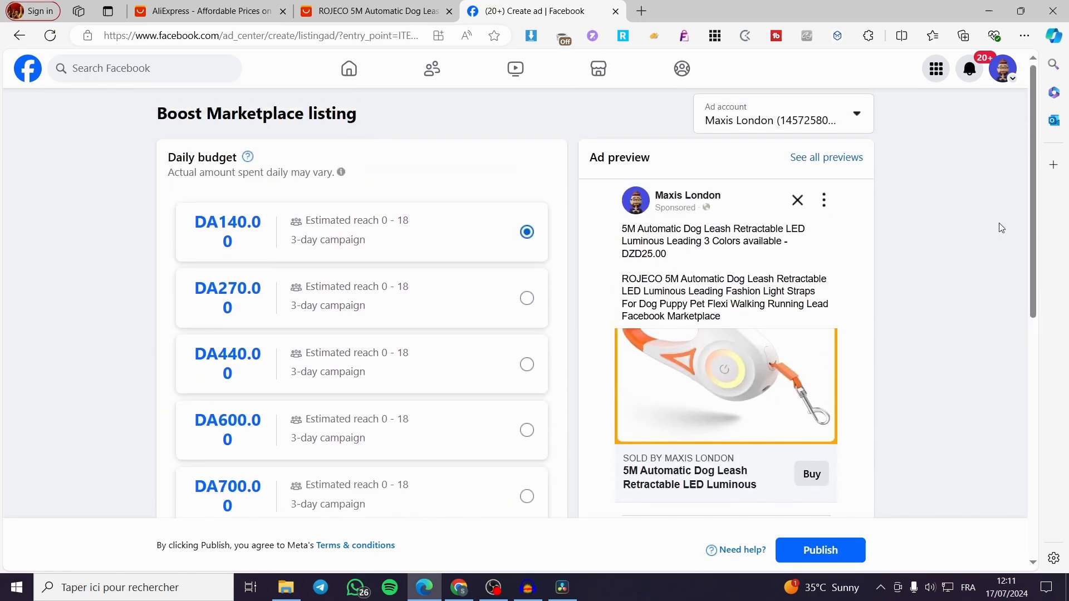